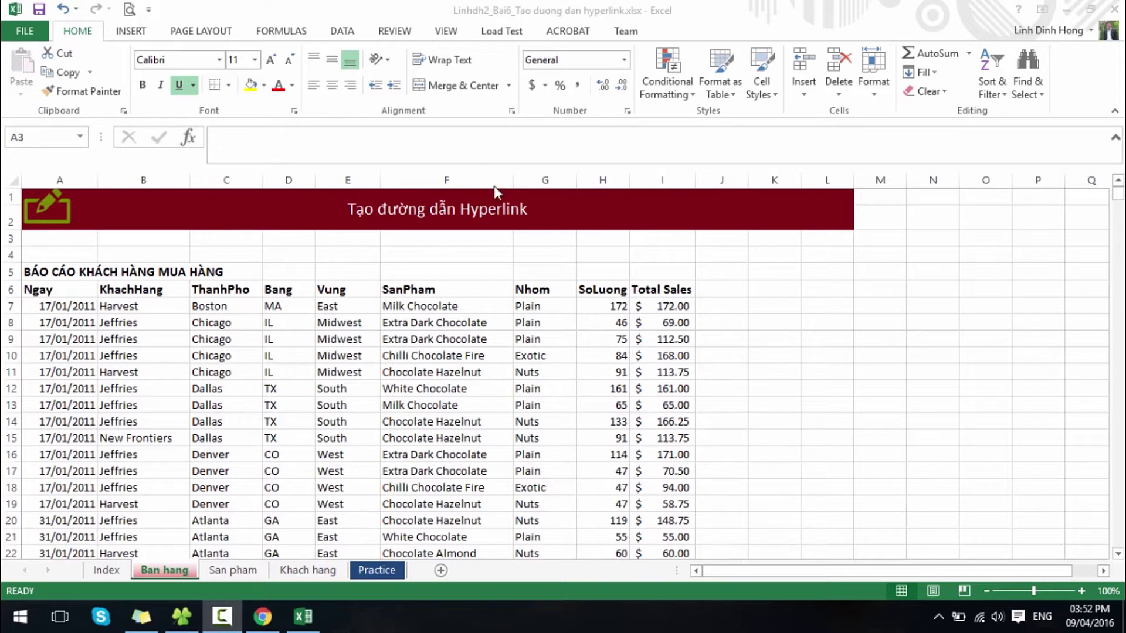
Review the data on the Ban hang, San pham and Khach hang sheets
click(528, 208)
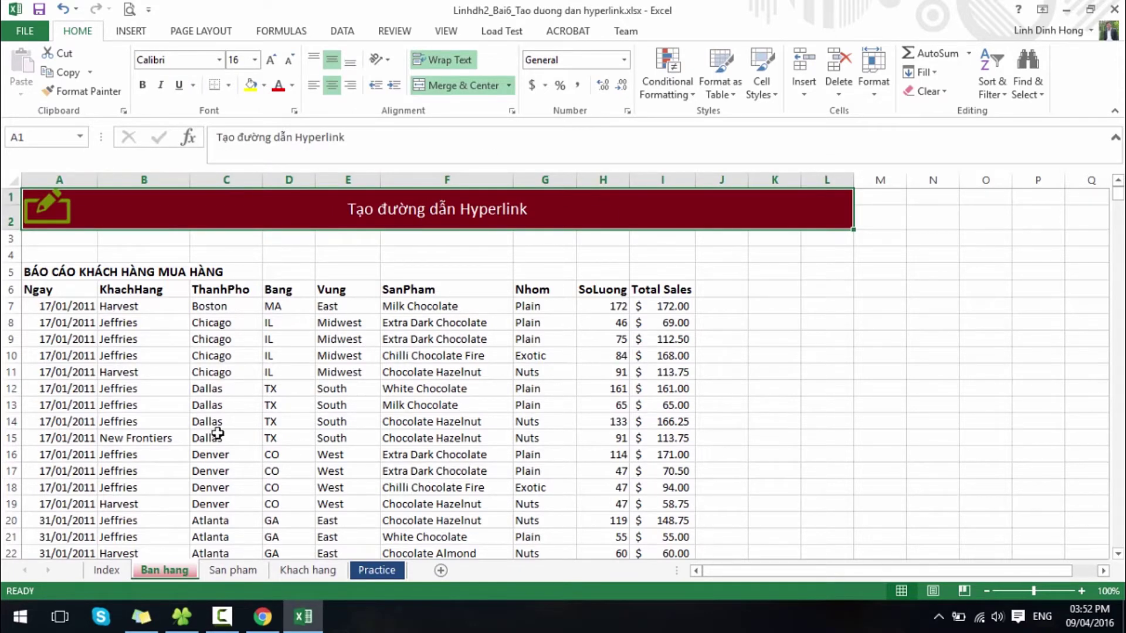
scroll(325, 447, down, 1)
scroll(326, 446, down, 1)
scroll(351, 468, up, 2)
click(244, 568)
click(311, 568)
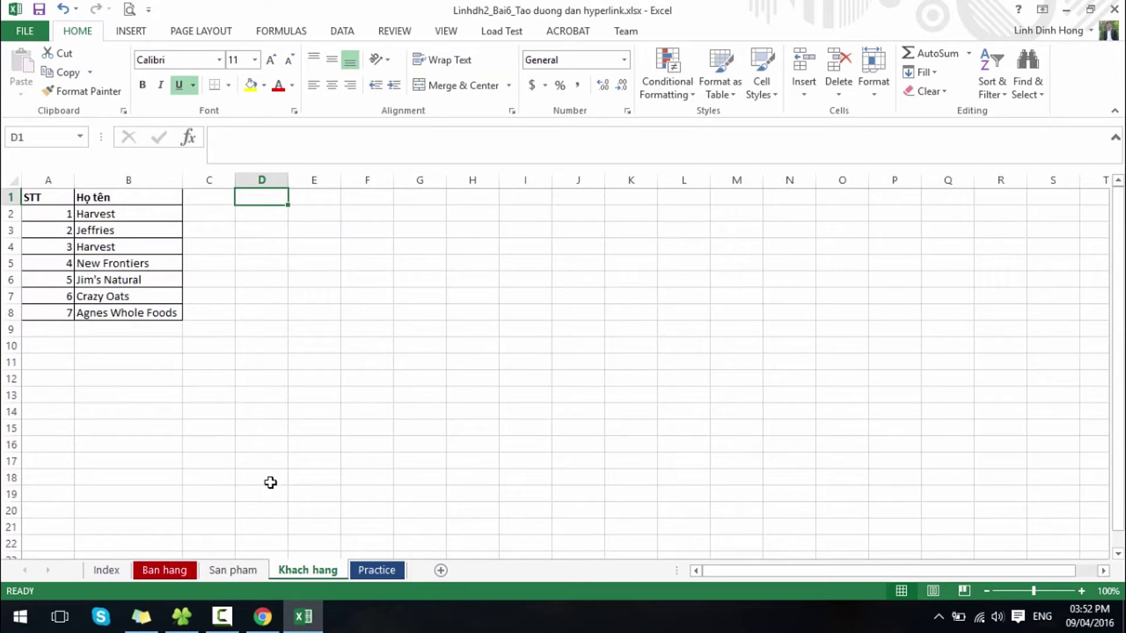
click(122, 572)
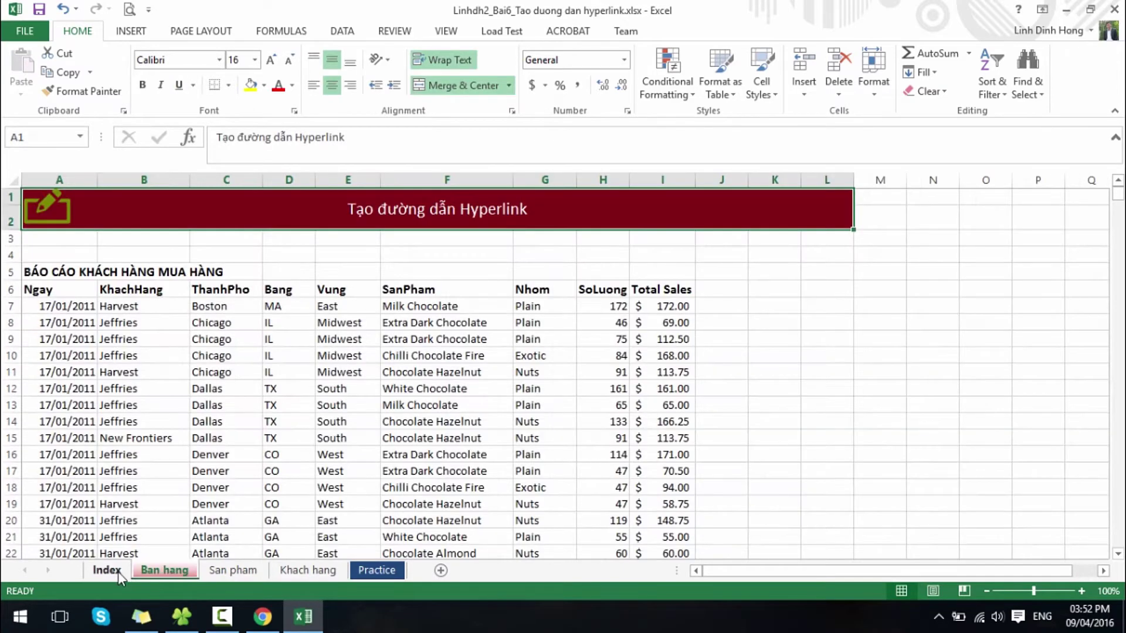
Select cell A3 on the Index sheet, then look over the Ban hang, San pham and Khach hang sheets once more
click(118, 571)
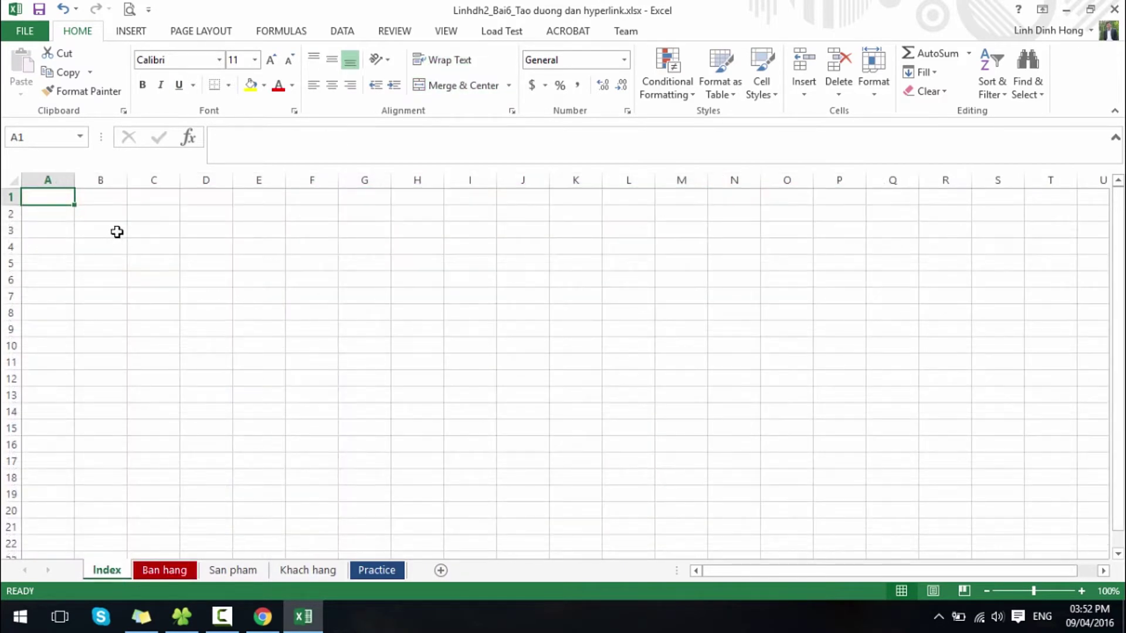
click(102, 215)
key(Left)
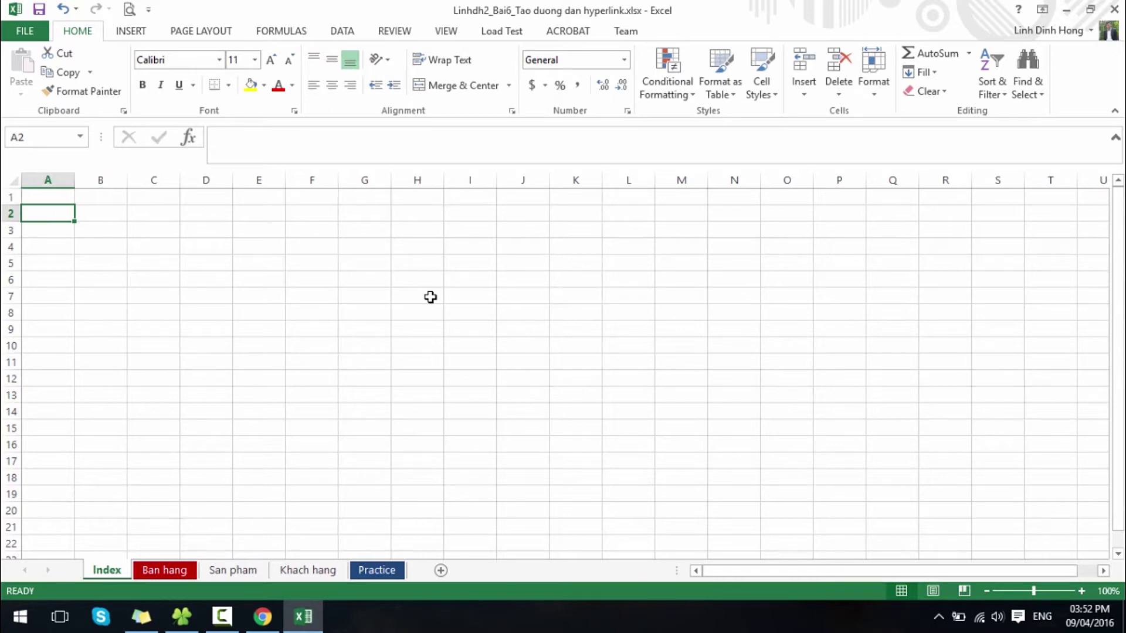
key(Down)
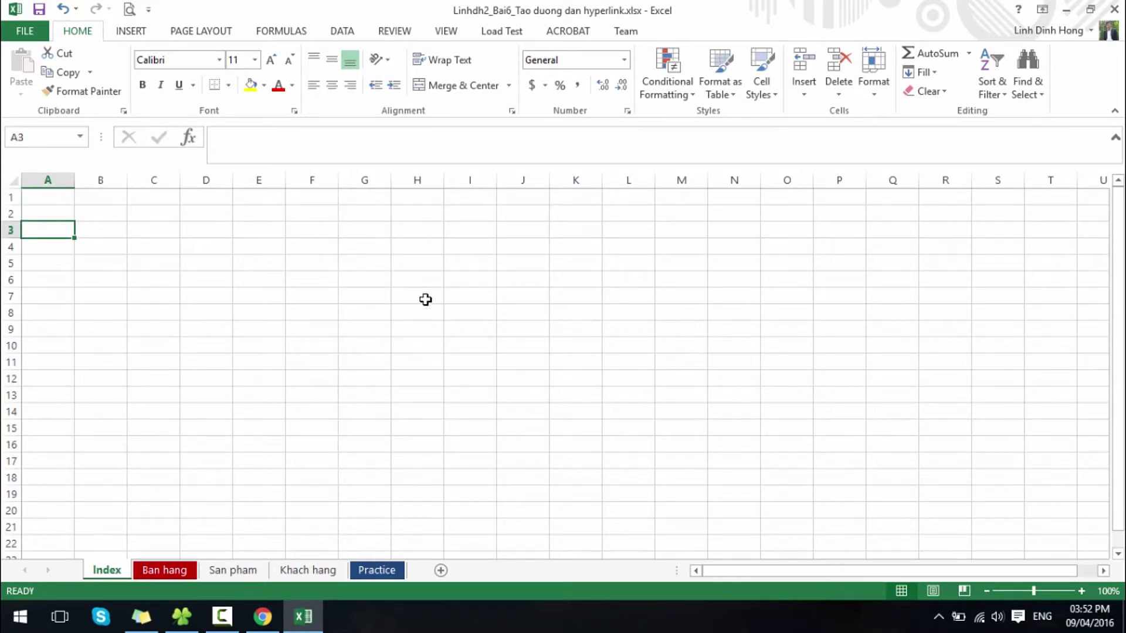
click(187, 570)
click(233, 570)
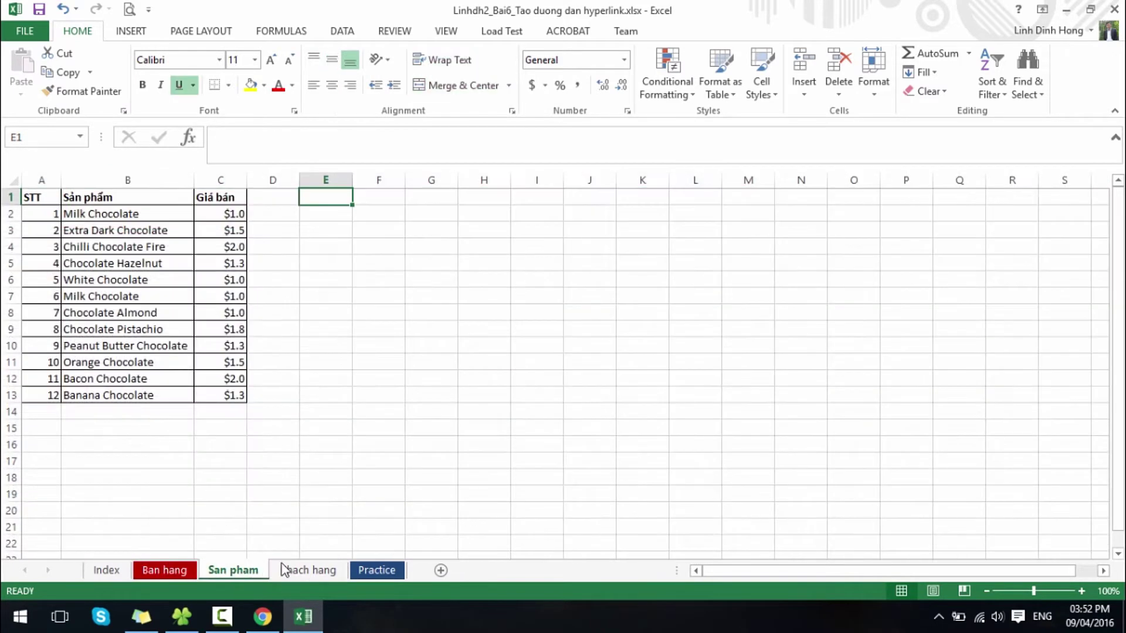
click(308, 570)
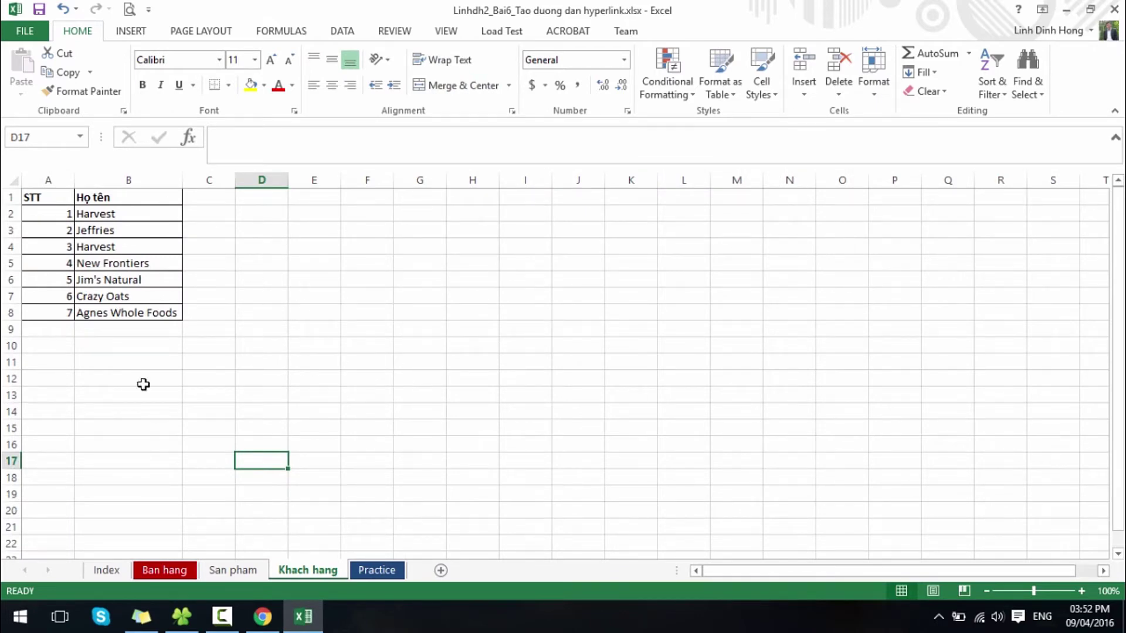
Enter the heading "Mục lục" in cell A3 of the Index sheet and make it bold
click(121, 568)
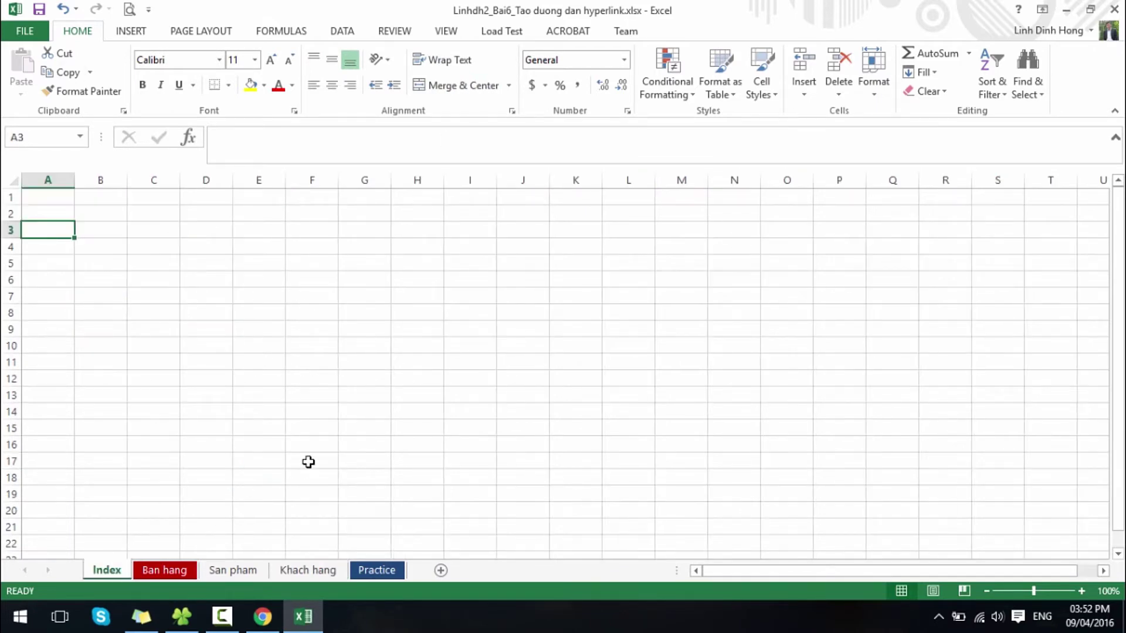
text(Mục lục)
key(Return)
key(Up)
key(ctrl+b)
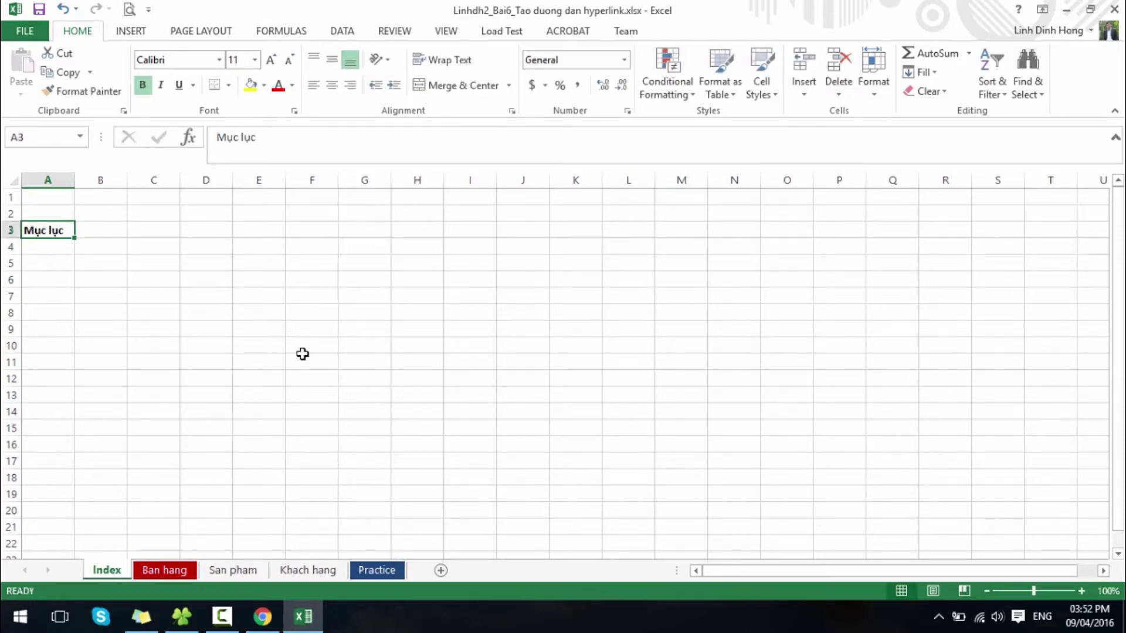
List "Bán hàng", "Sản phẩm" and "Khách hàng" in cells B4 to B6, and reselect cell B4
key(Right)
key(Down)
text(Bán hàng)
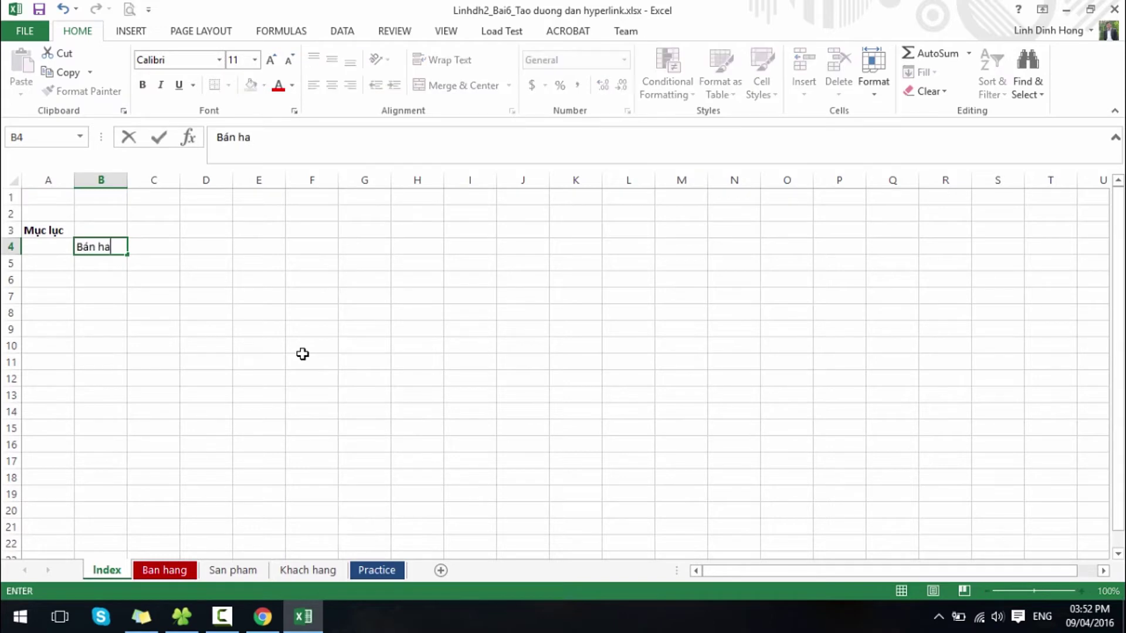
key(Return)
text(Sản oha)
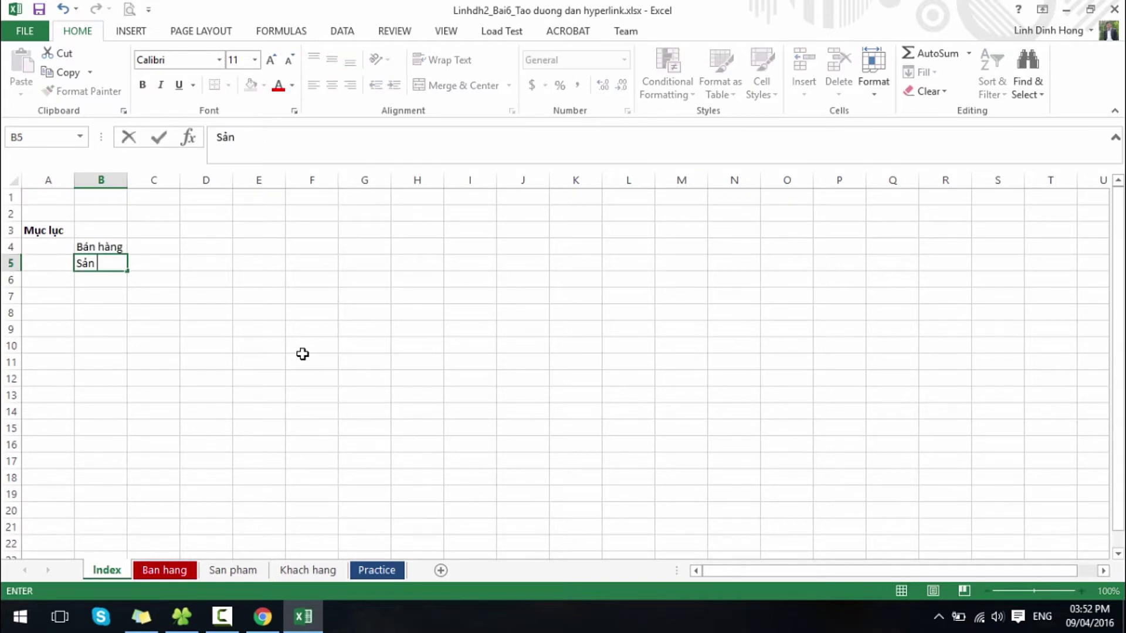
key(BackSpace)
text(hẩm)
key(Return)
text(Khách hàng)
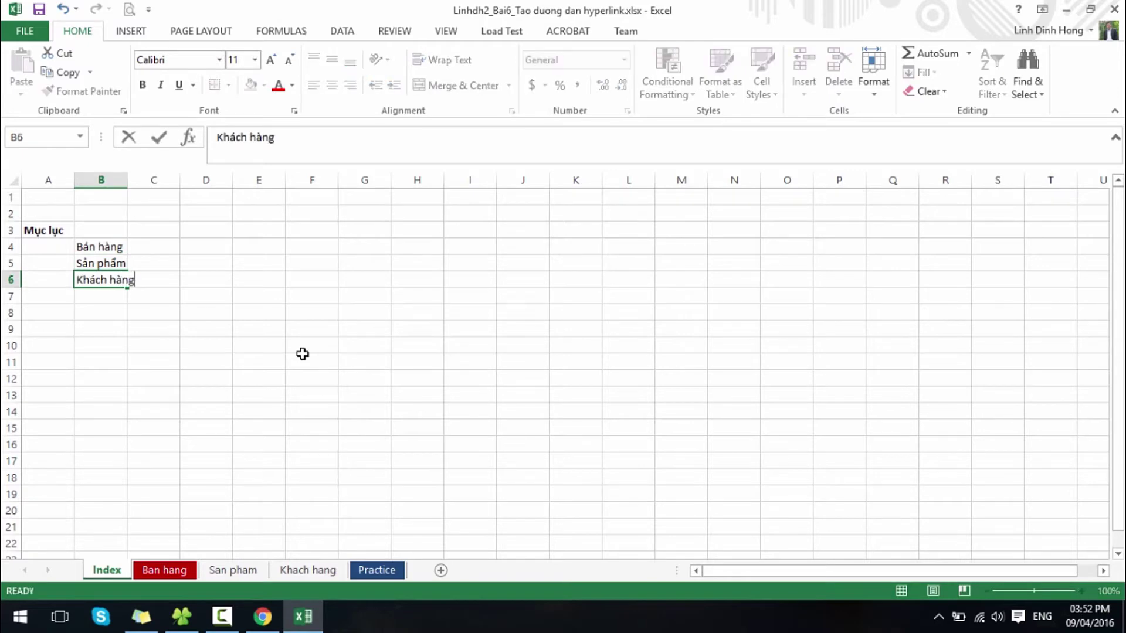
key(ctrl+Return)
key(Up)
key(Up)
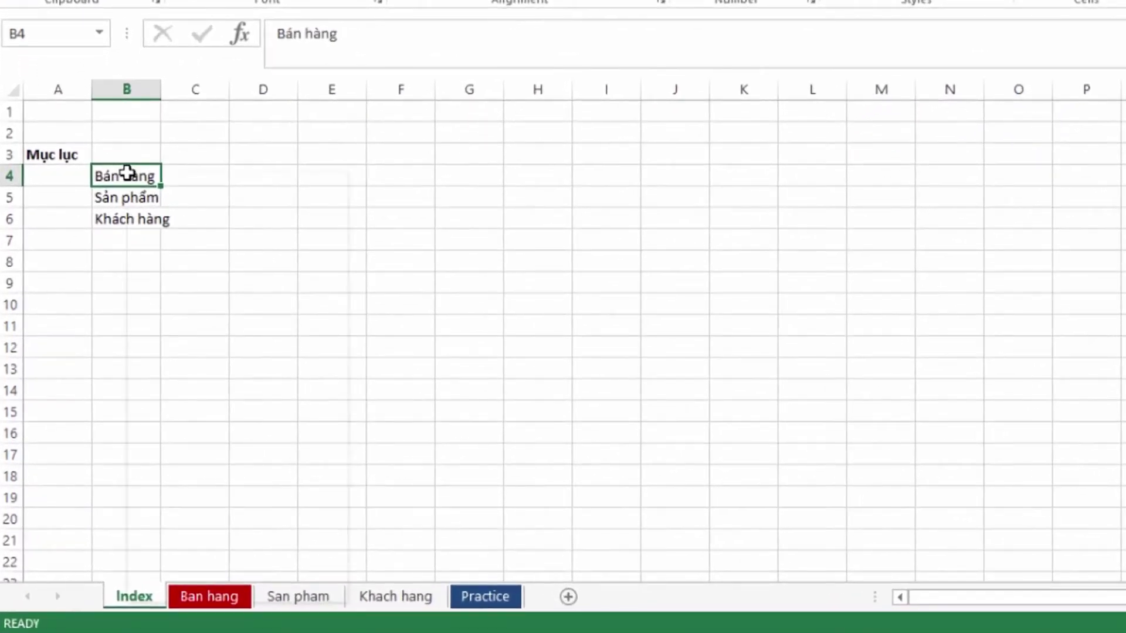
right_click(103, 245)
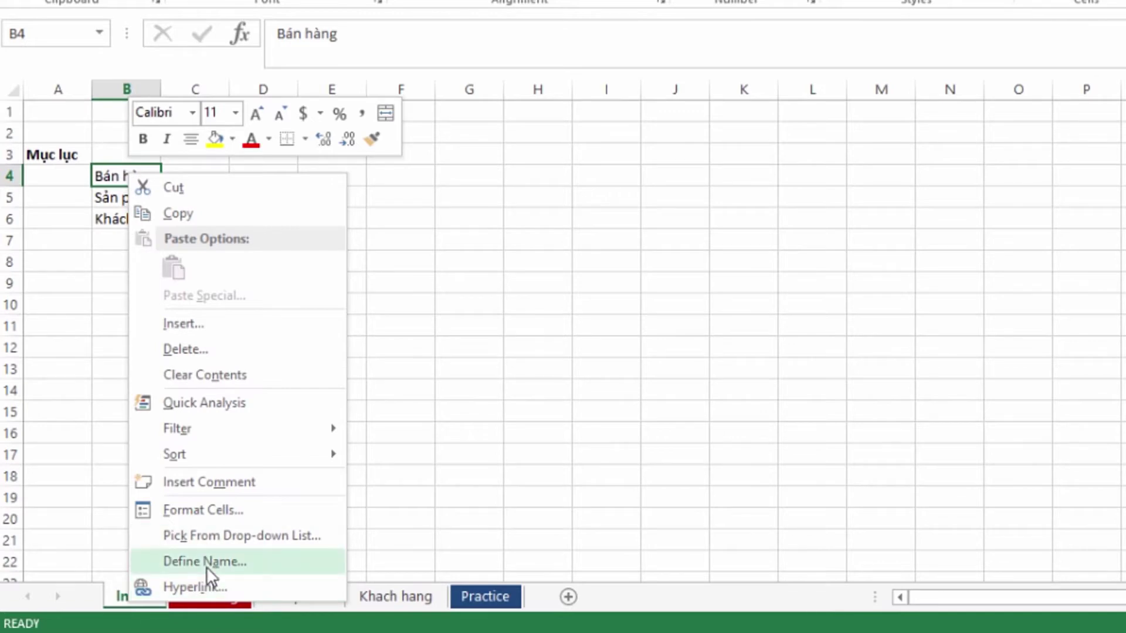
click(207, 586)
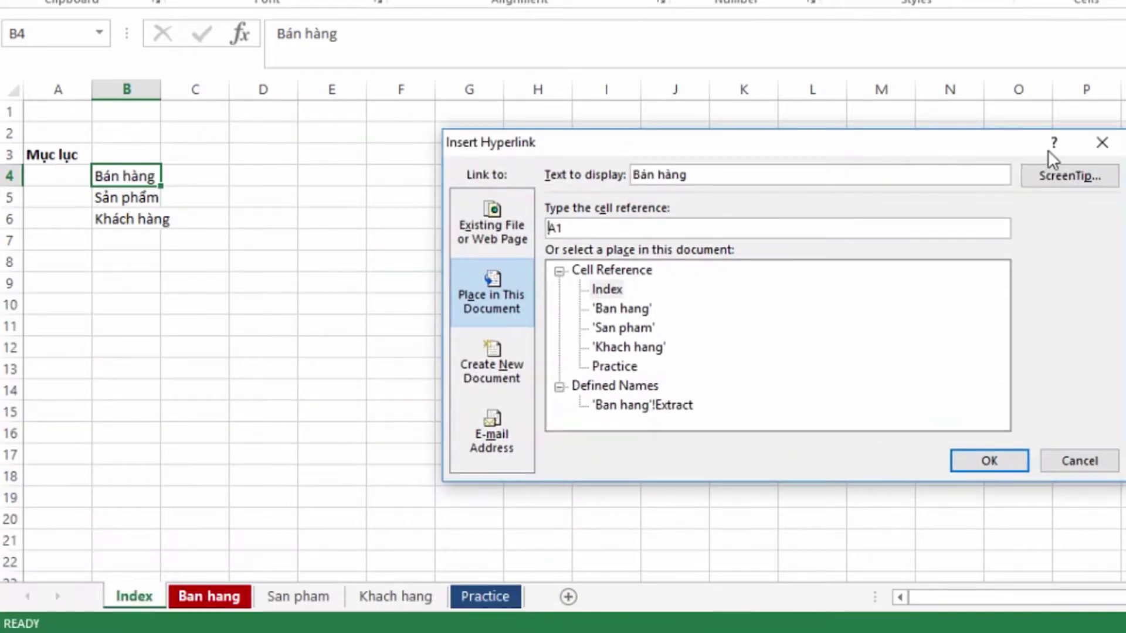
click(1085, 145)
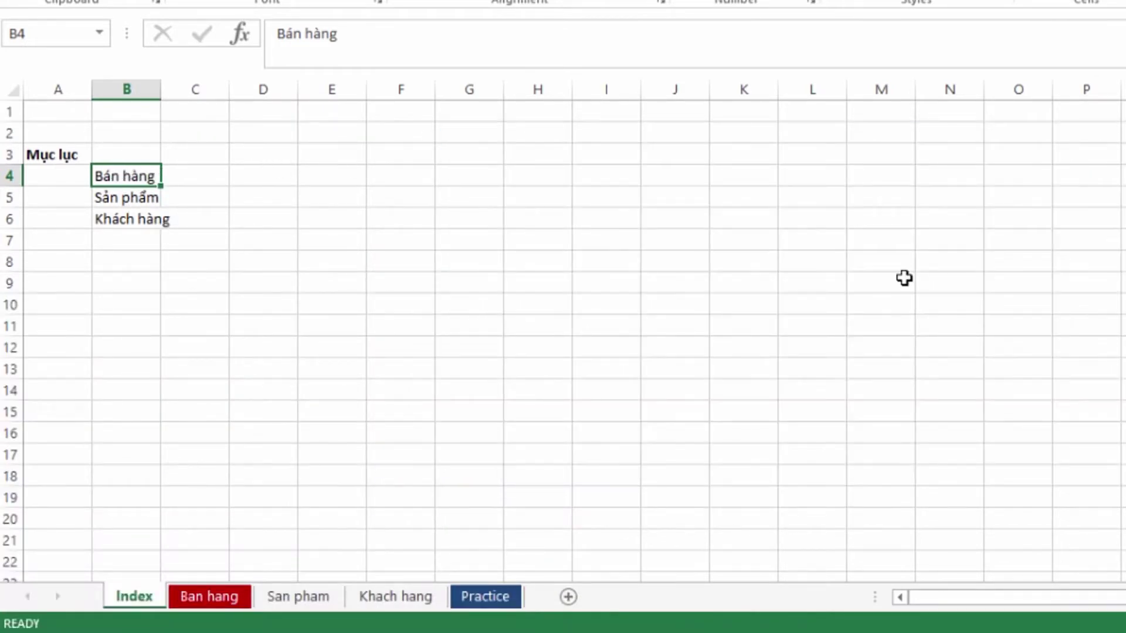
Start a hyperlink for the Bán hàng entry in B4 and look at the workbooks in the Bai 6 folder as possible targets
key(ctrl+k)
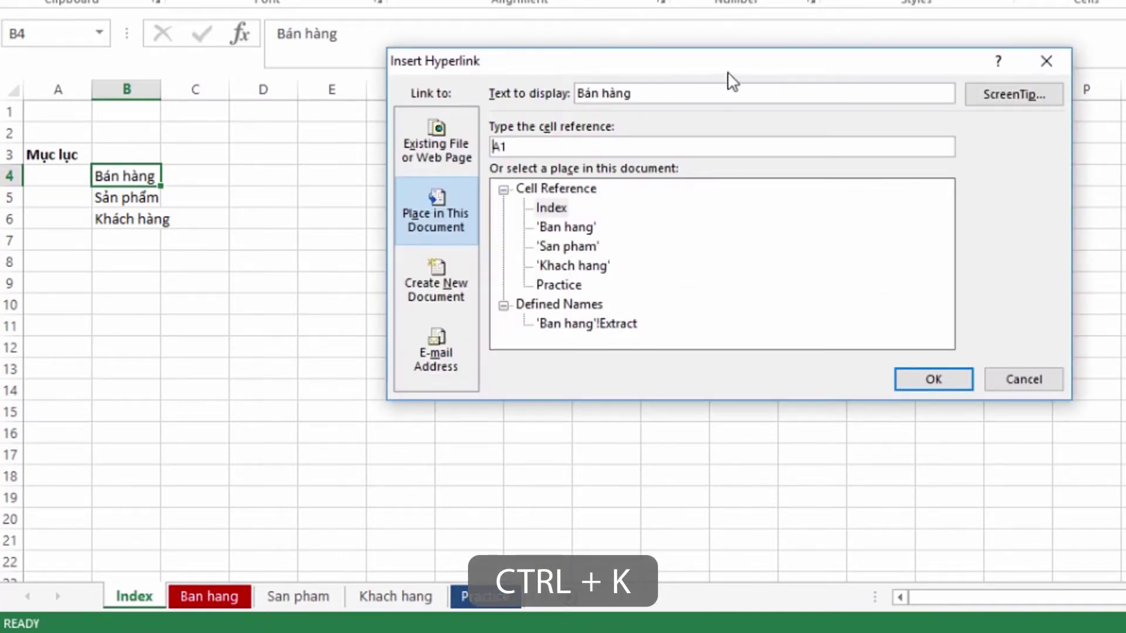
drag(726, 71, 732, 63)
click(444, 143)
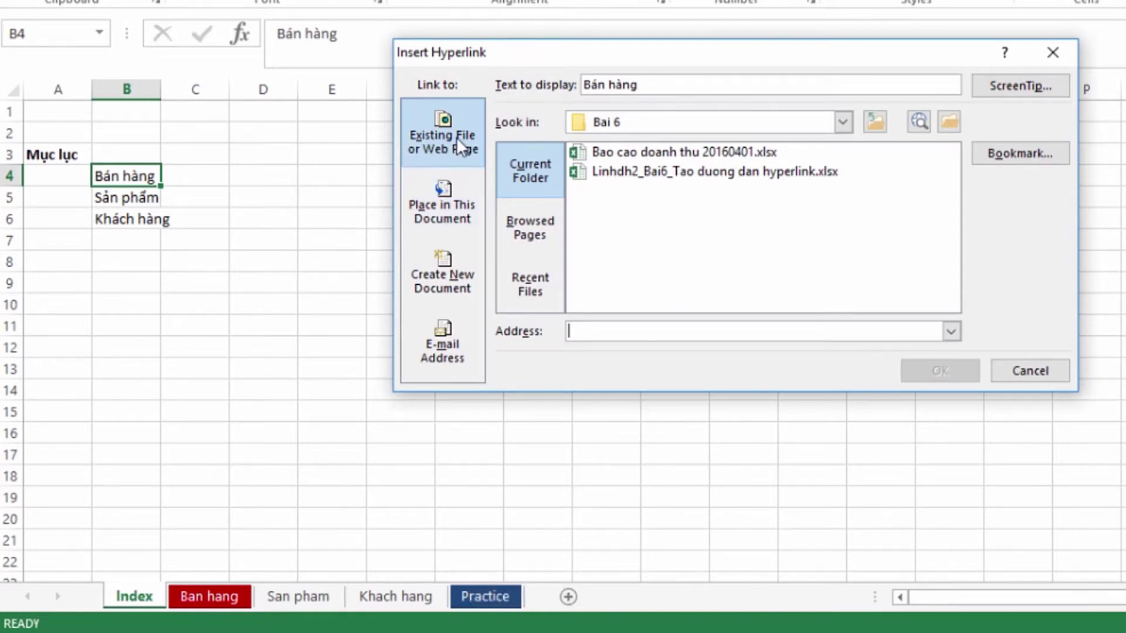
click(703, 211)
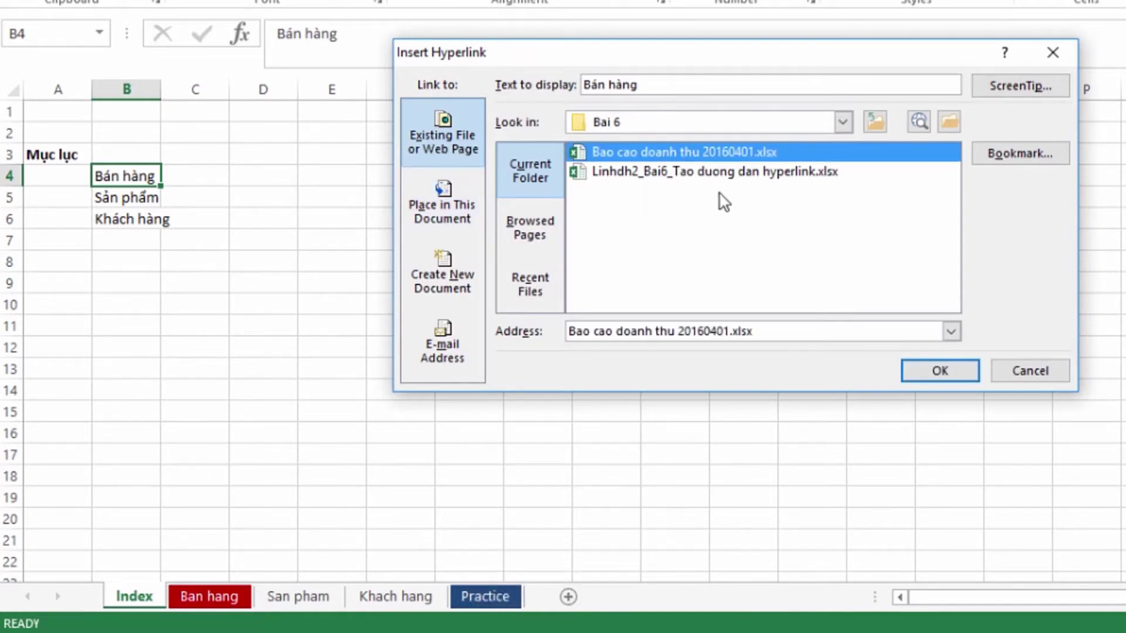
click(752, 179)
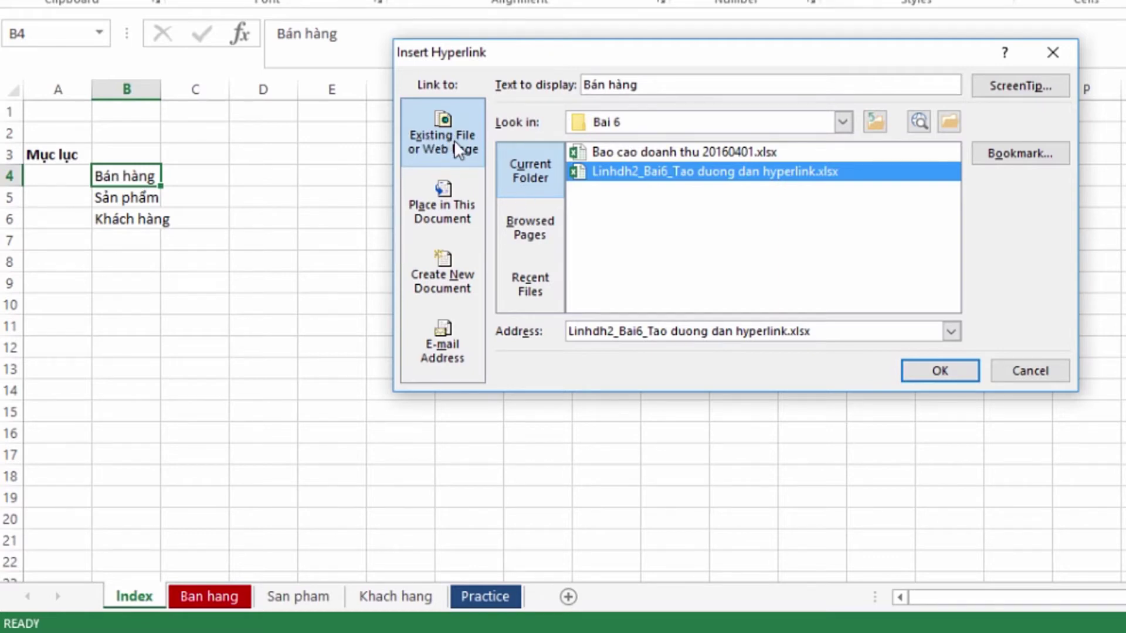
Link the Bán hàng entry in B4 to cell A1 of the Ban hang sheet in this document
click(452, 196)
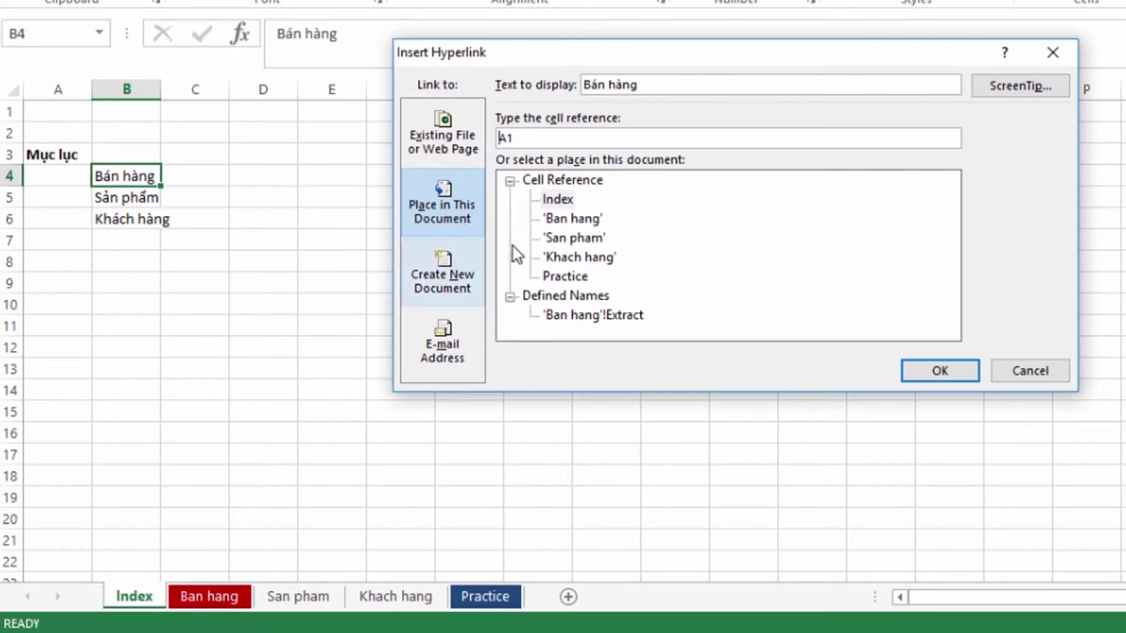
click(568, 219)
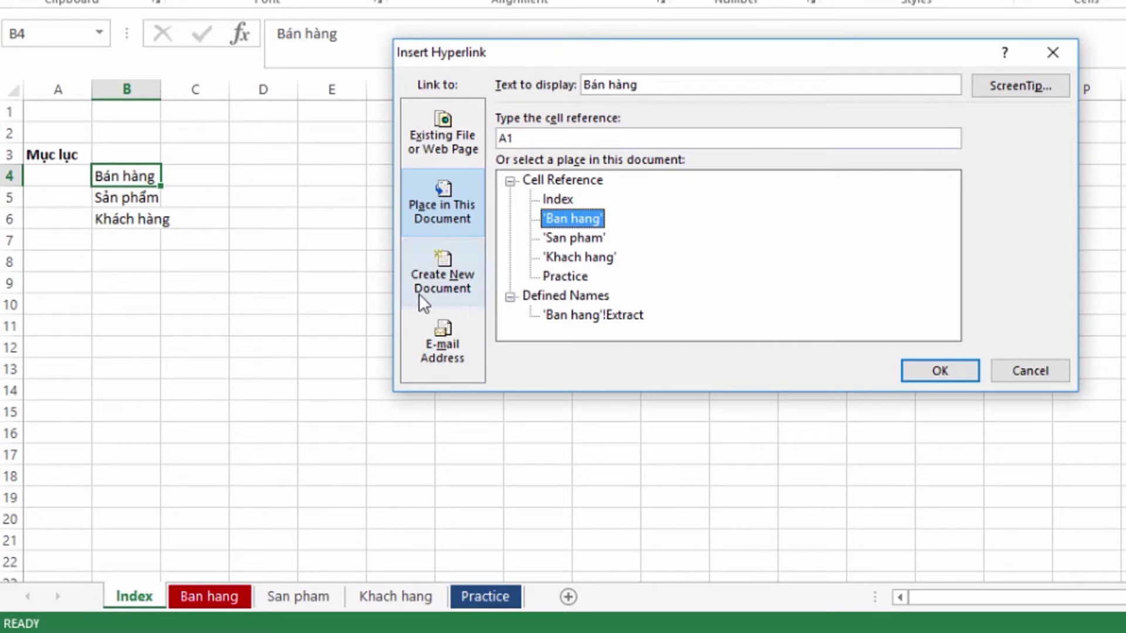
click(441, 224)
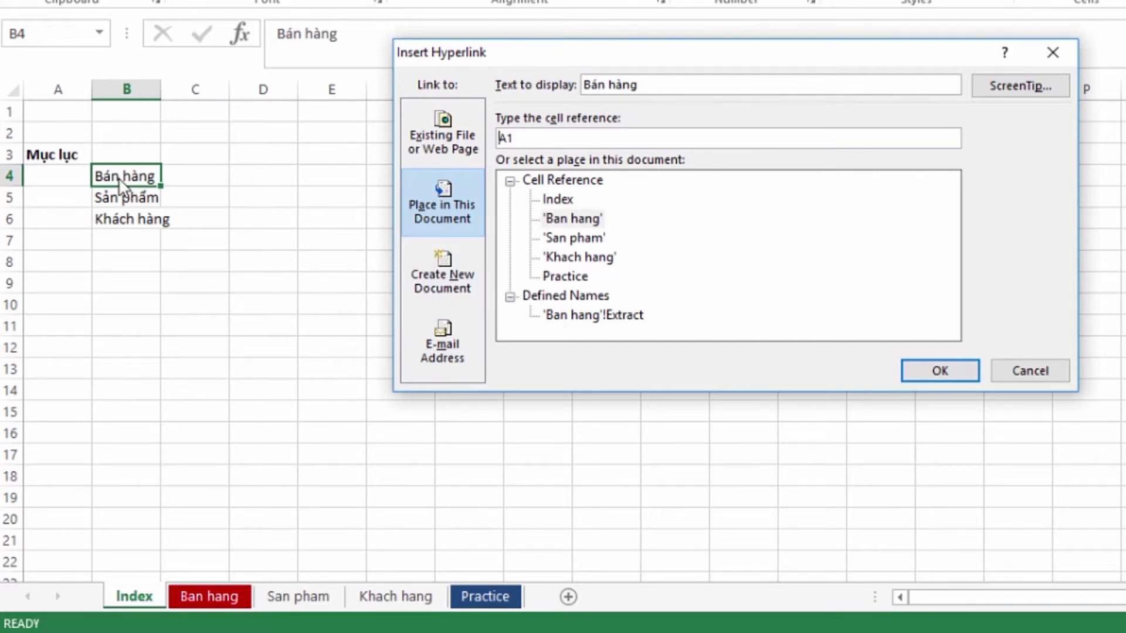
click(561, 220)
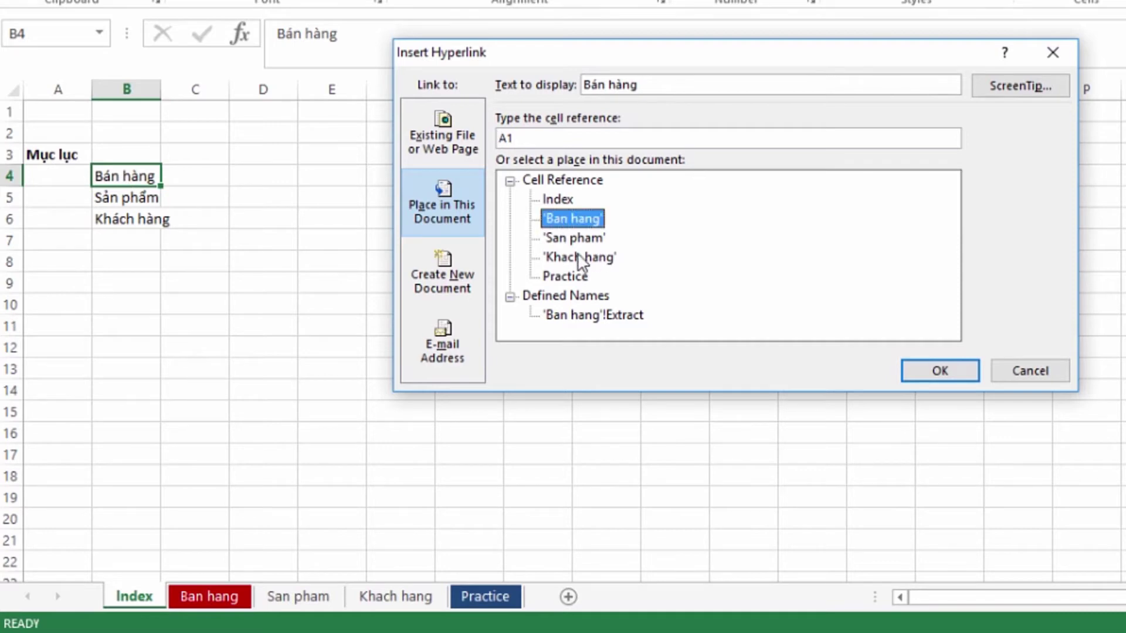
click(434, 208)
click(939, 370)
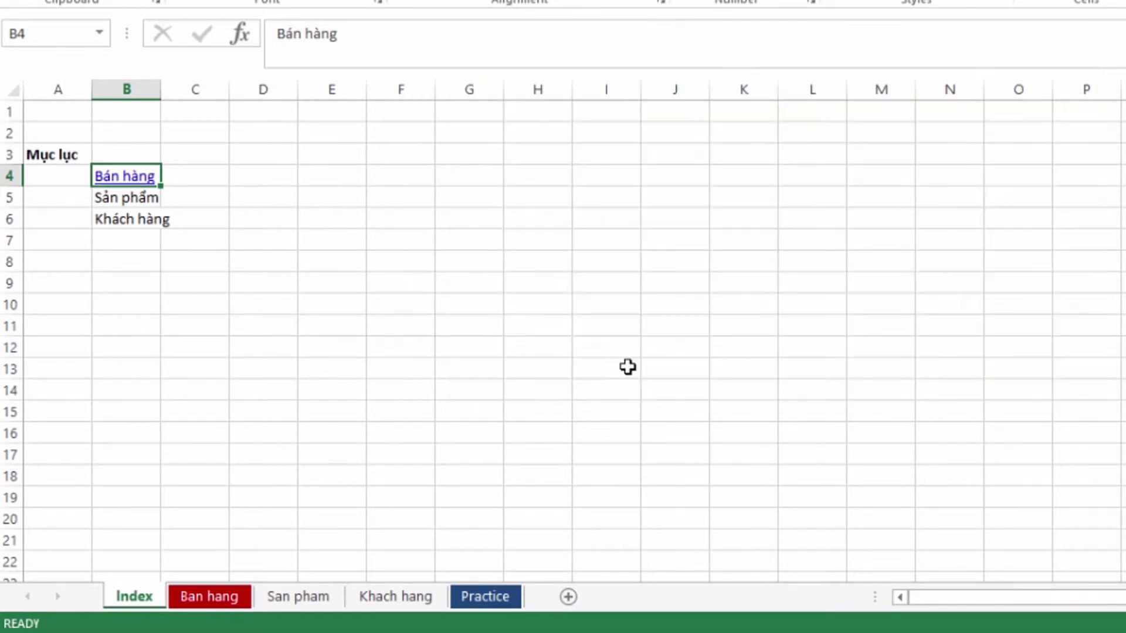
Follow the Bán hàng link to test it, and return to the Index sheet
click(267, 282)
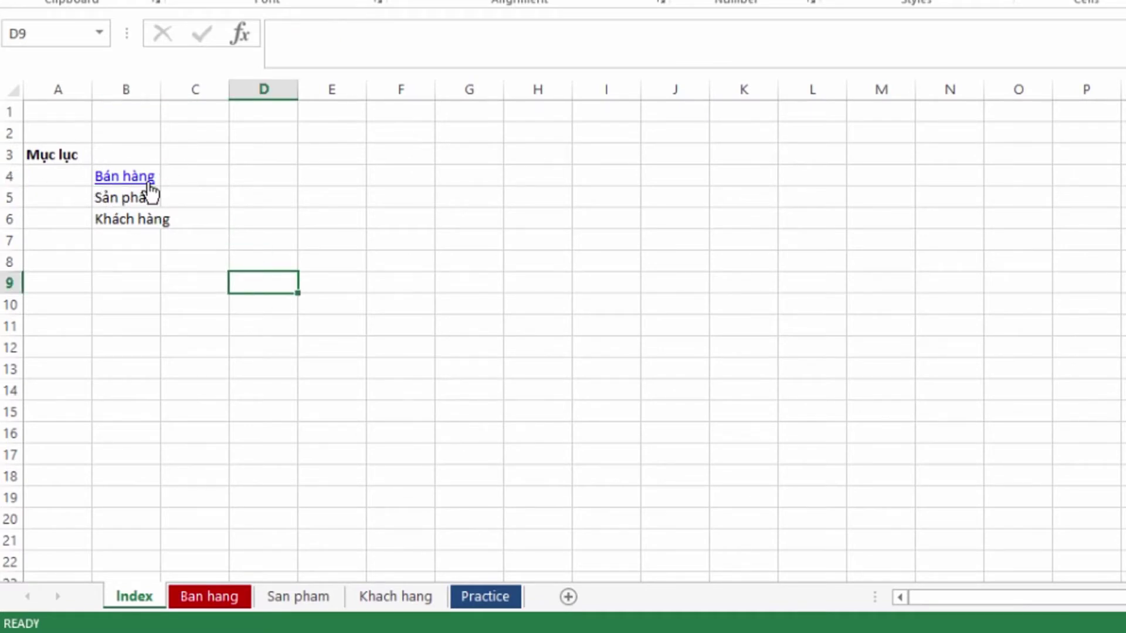
click(304, 192)
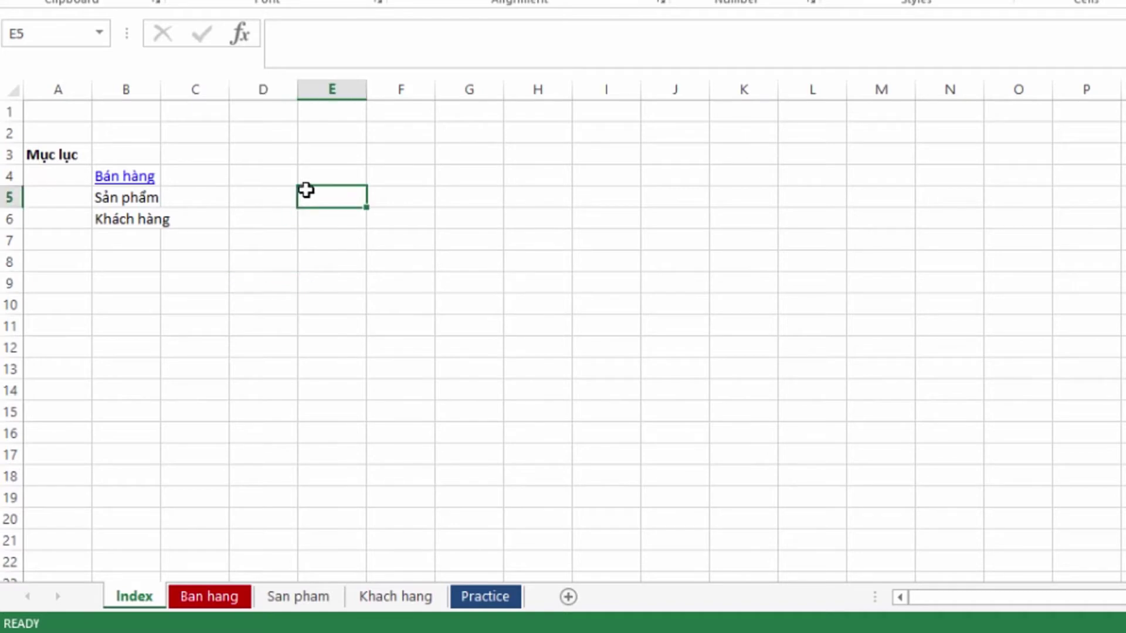
click(122, 179)
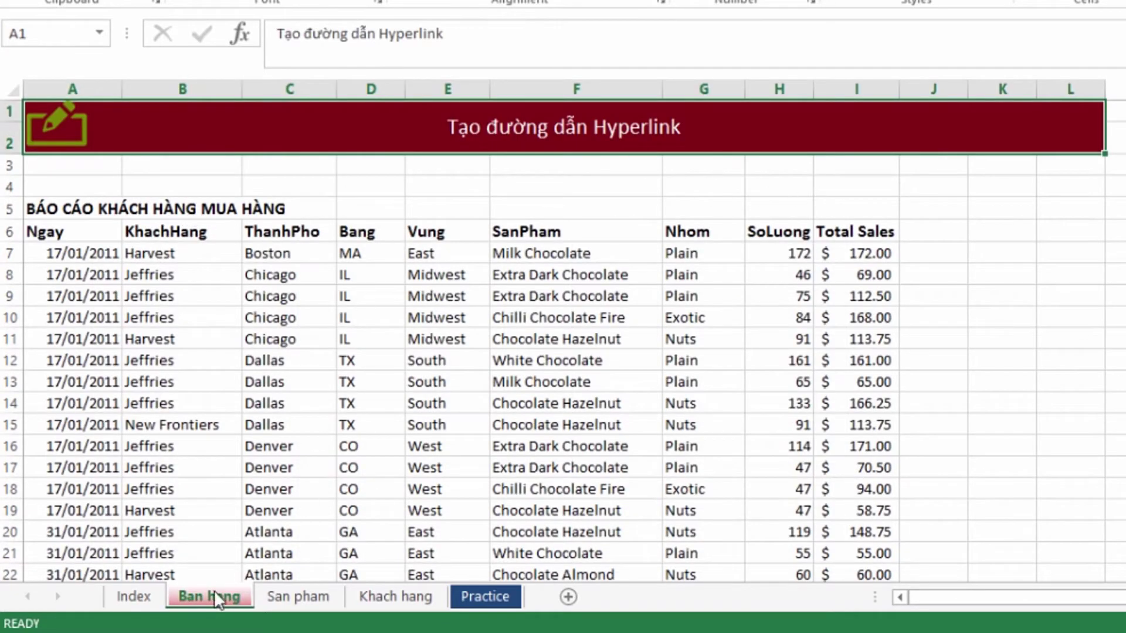
click(581, 337)
click(133, 596)
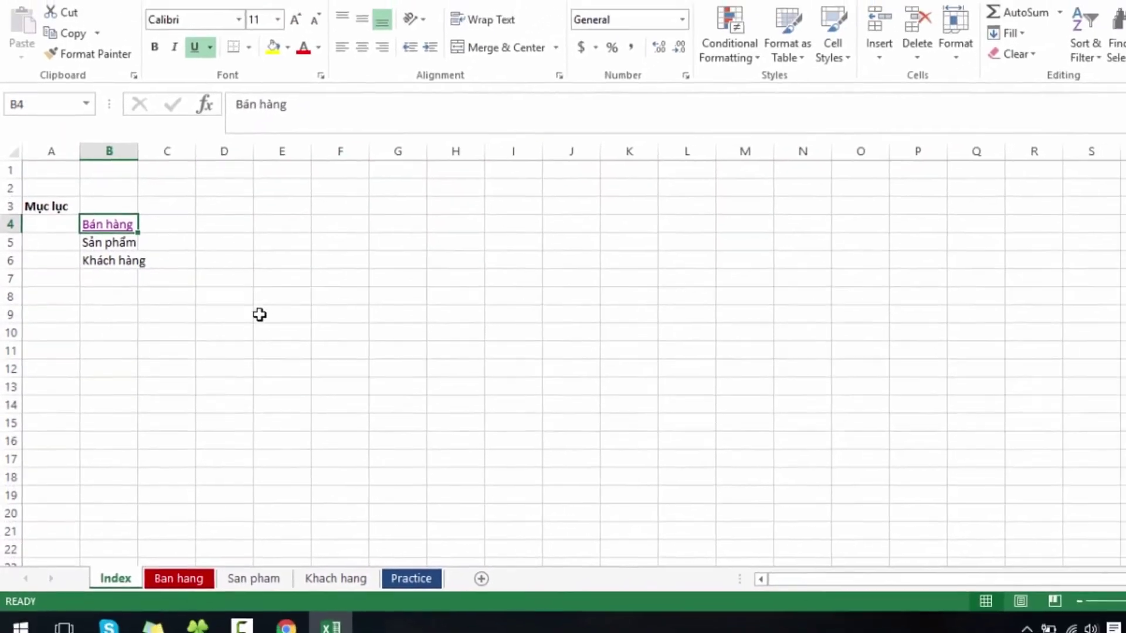
Link the Sản phẩm entry in B5 to the San pham sheet in this document
click(259, 315)
click(126, 242)
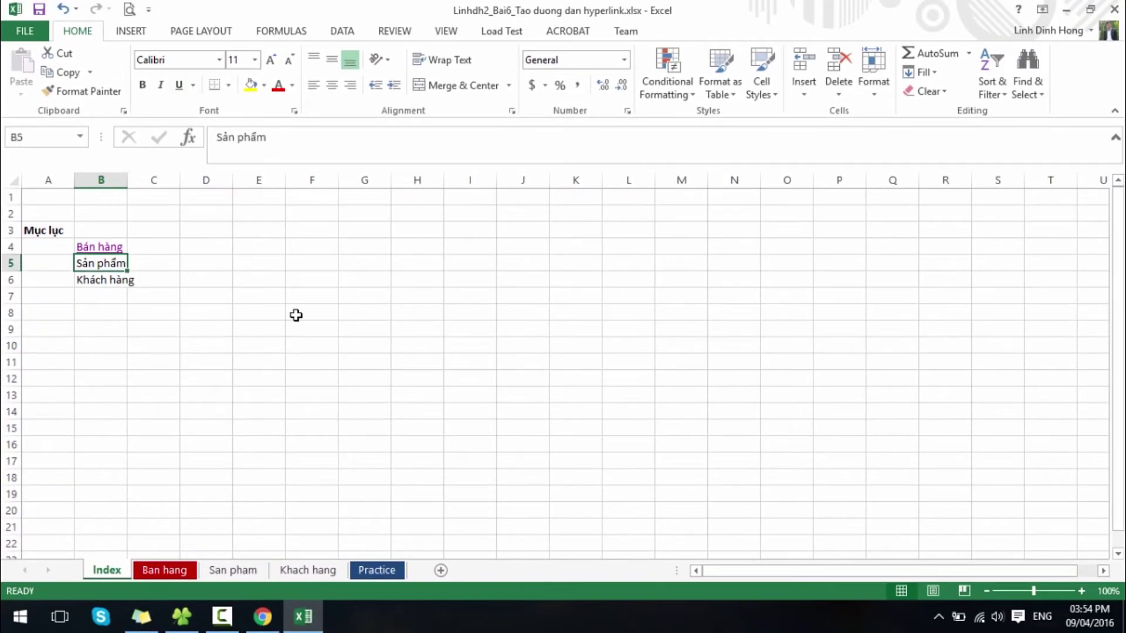
text(k)
key(Escape)
key(ctrl+k)
click(468, 295)
click(710, 389)
Link the Khách hàng entry in B6 to cell A1 of the Khach hang sheet in this document
click(89, 280)
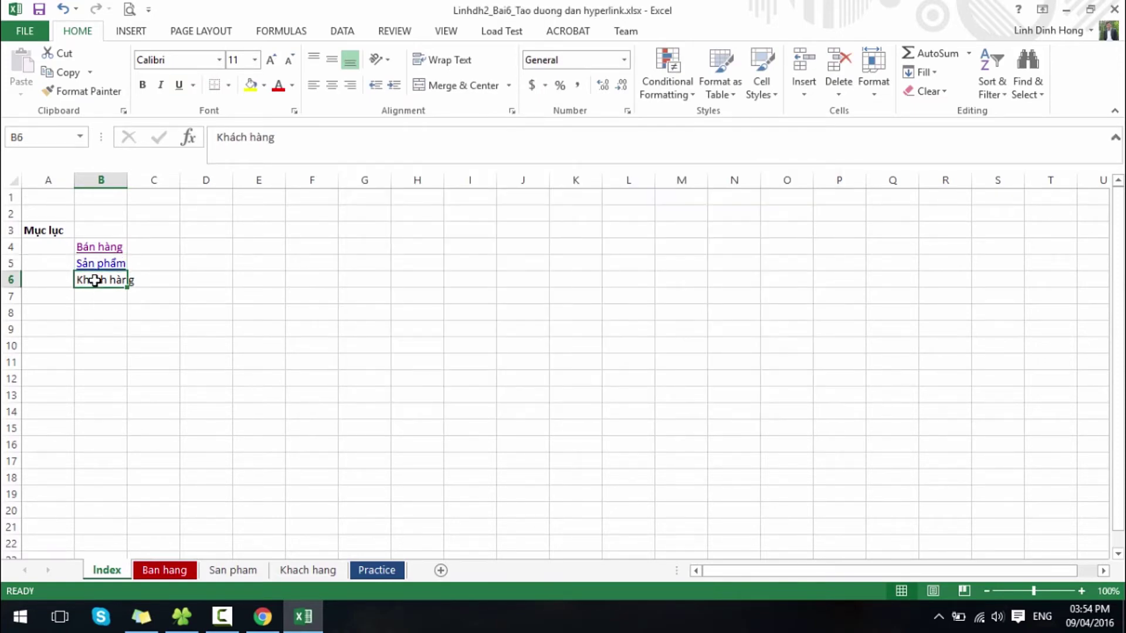
key(ctrl+k)
click(453, 311)
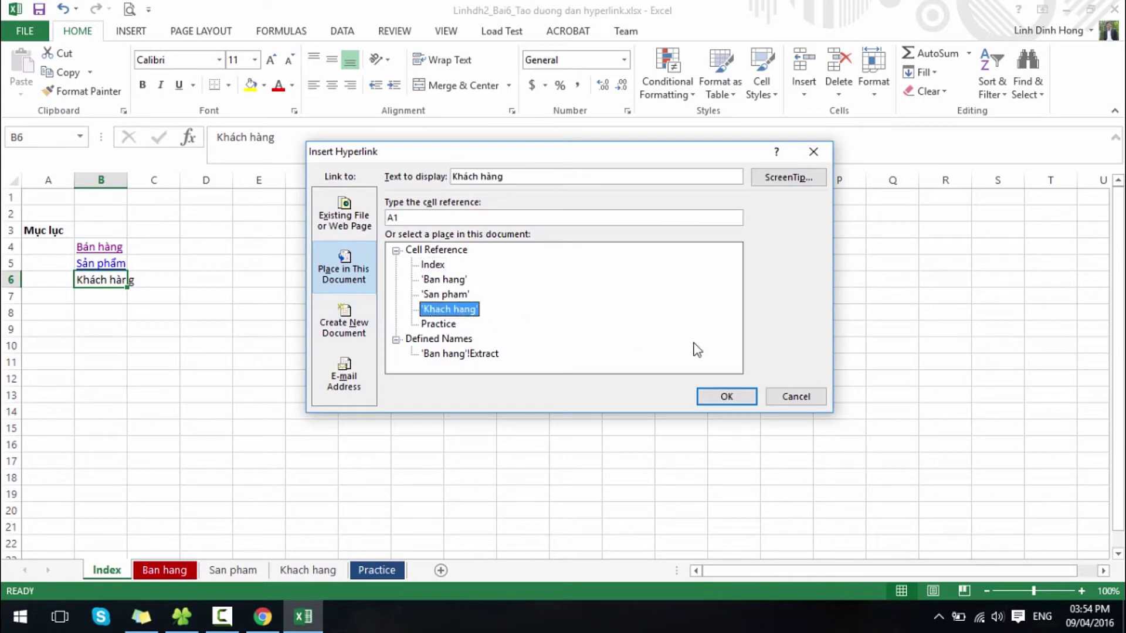
click(727, 397)
Follow the Khách hàng link on the Index sheet to test it
click(392, 335)
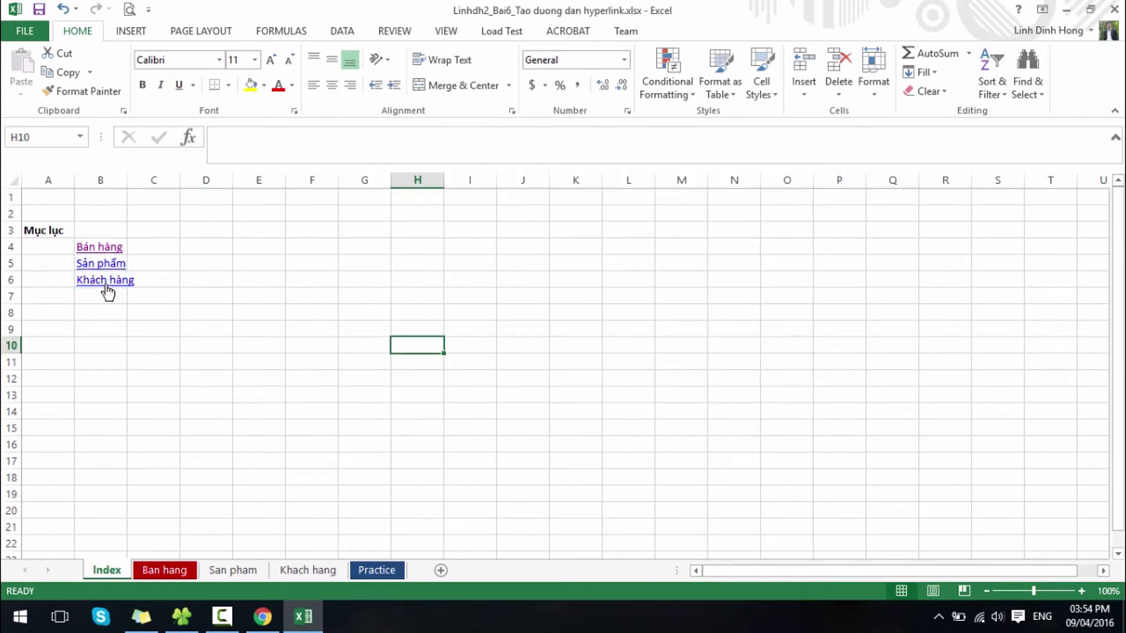
click(103, 281)
click(429, 313)
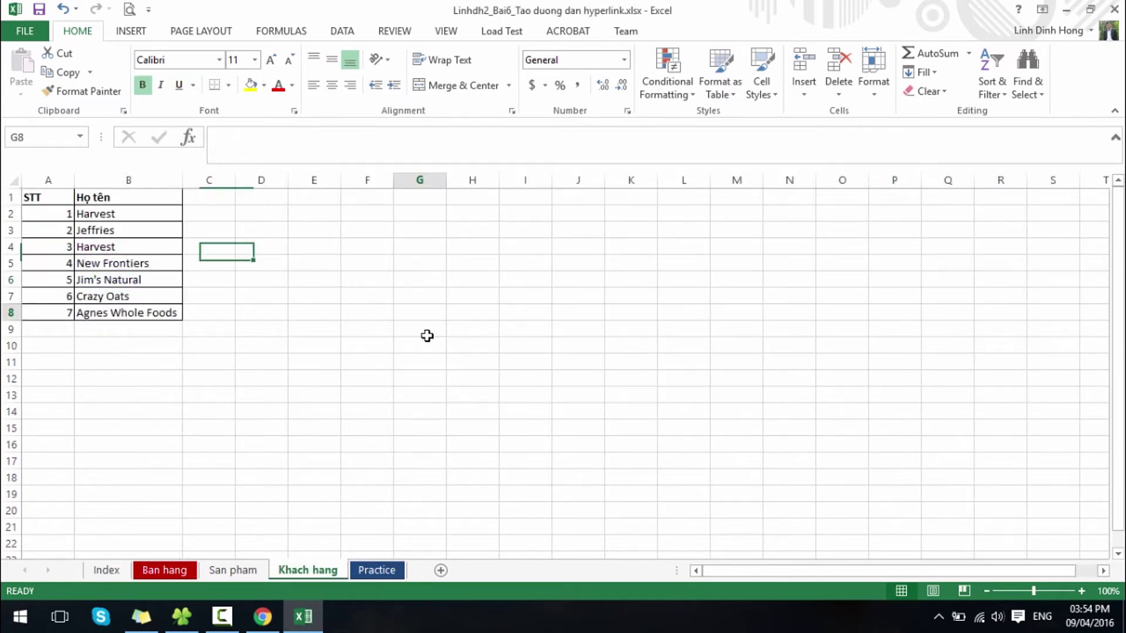
Return to the Index sheet and select the empty cell B7 below the Khách hàng entry
click(106, 570)
click(153, 316)
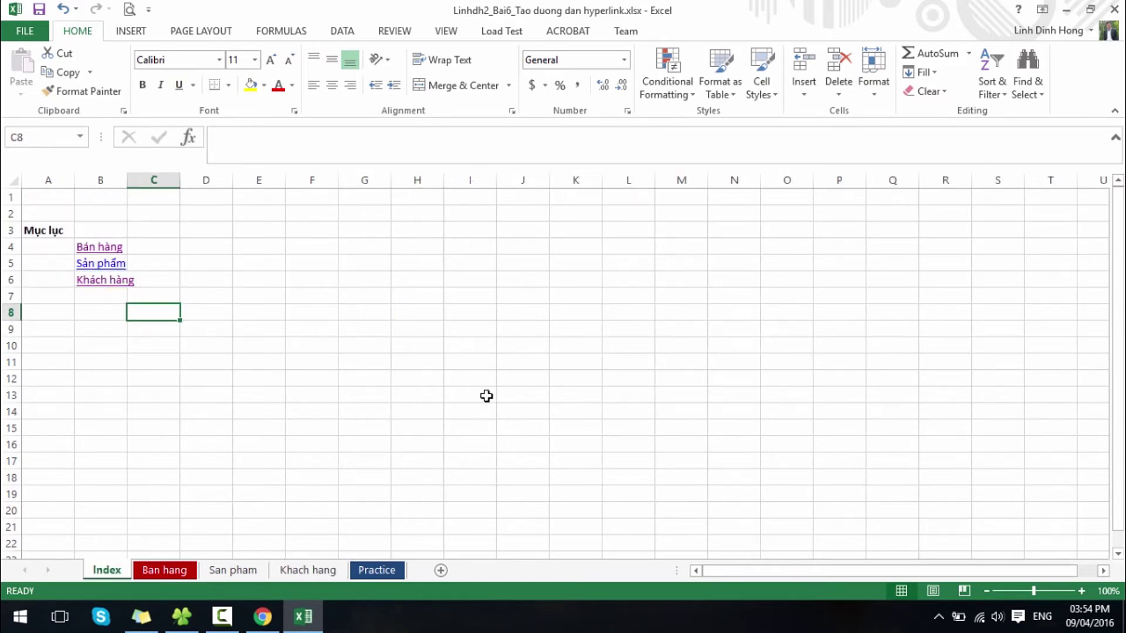
key(Left)
key(Up)
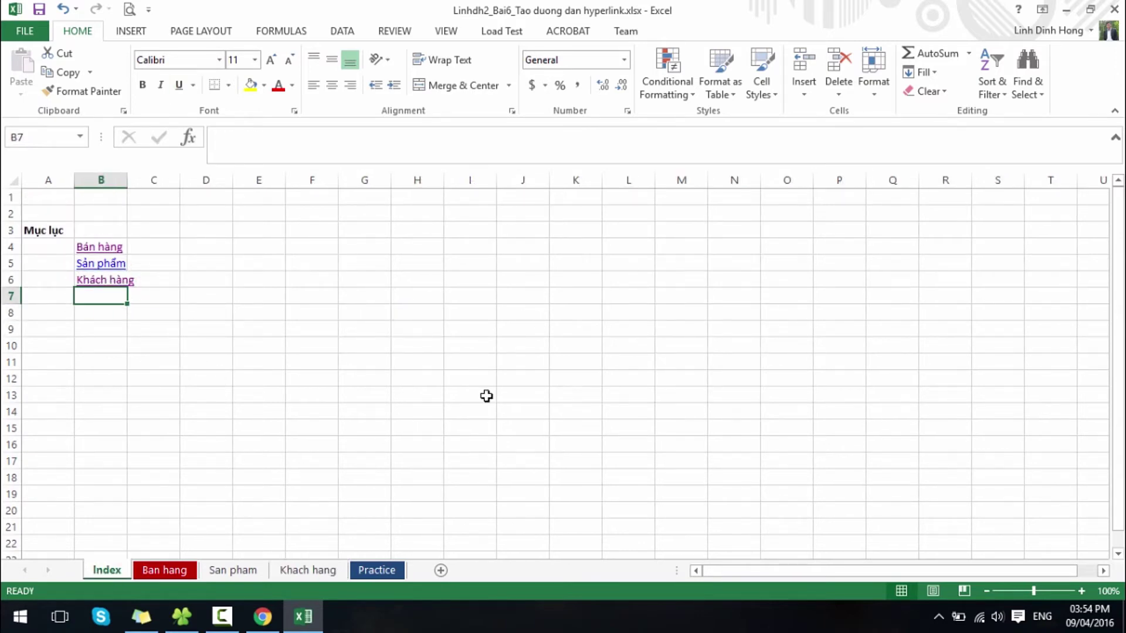
Switch to File Explorer to look at the revenue report workbook in the Bai 6 folder, and return to Excel
click(181, 616)
click(282, 129)
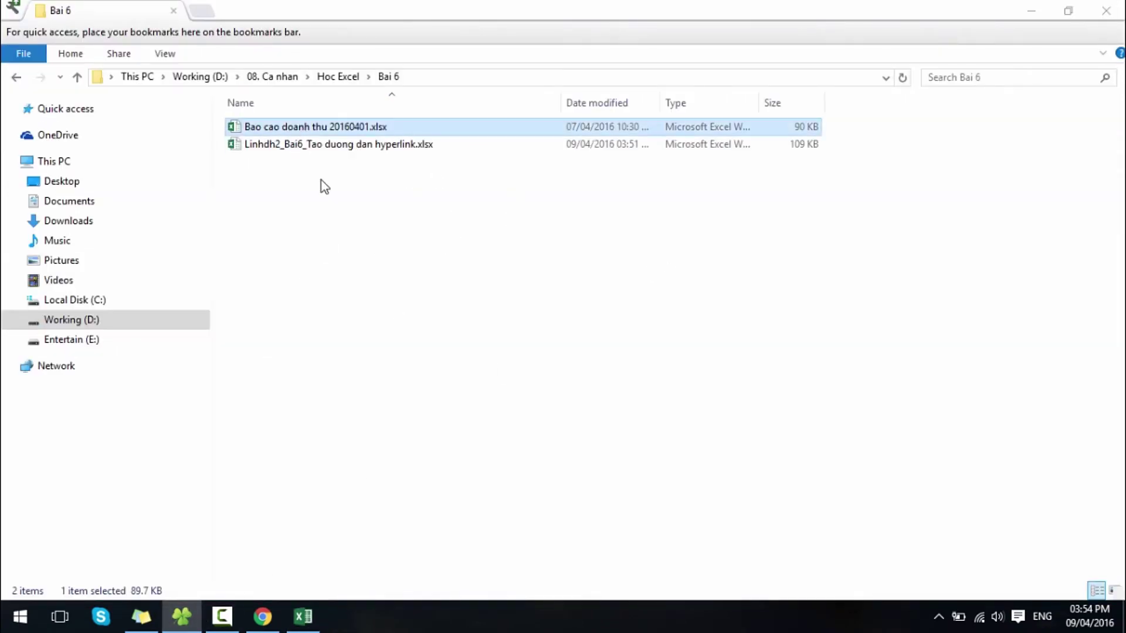
click(356, 437)
click(311, 126)
click(389, 369)
click(180, 613)
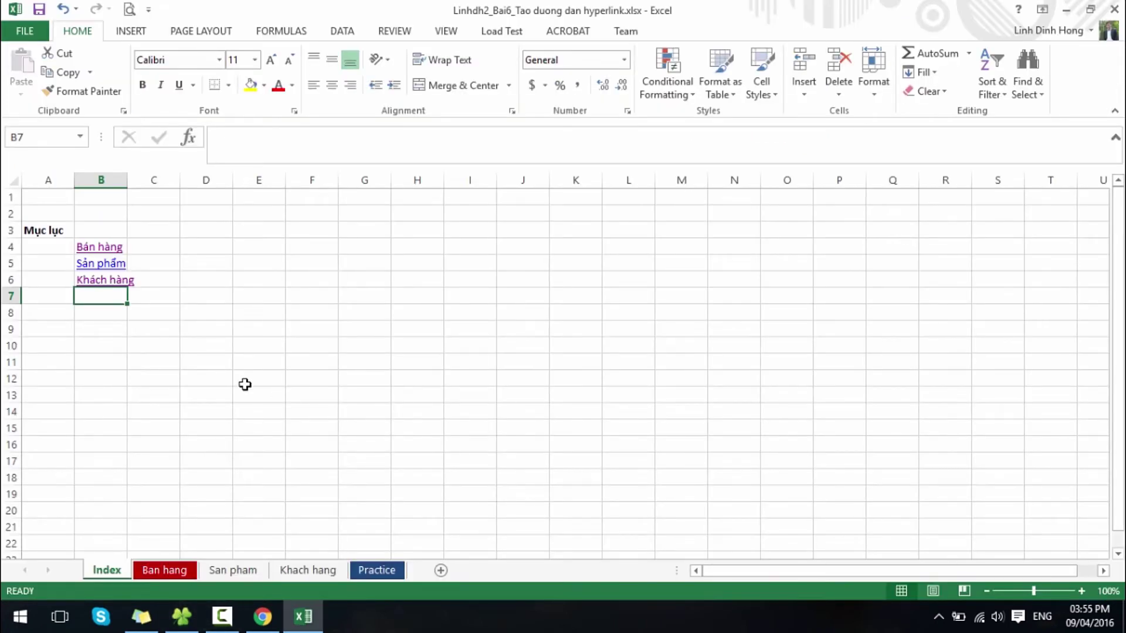
Enter Báo cáo doanh thu in B7 as the next entry of the table of contents
text(Báo cáo doanh th)
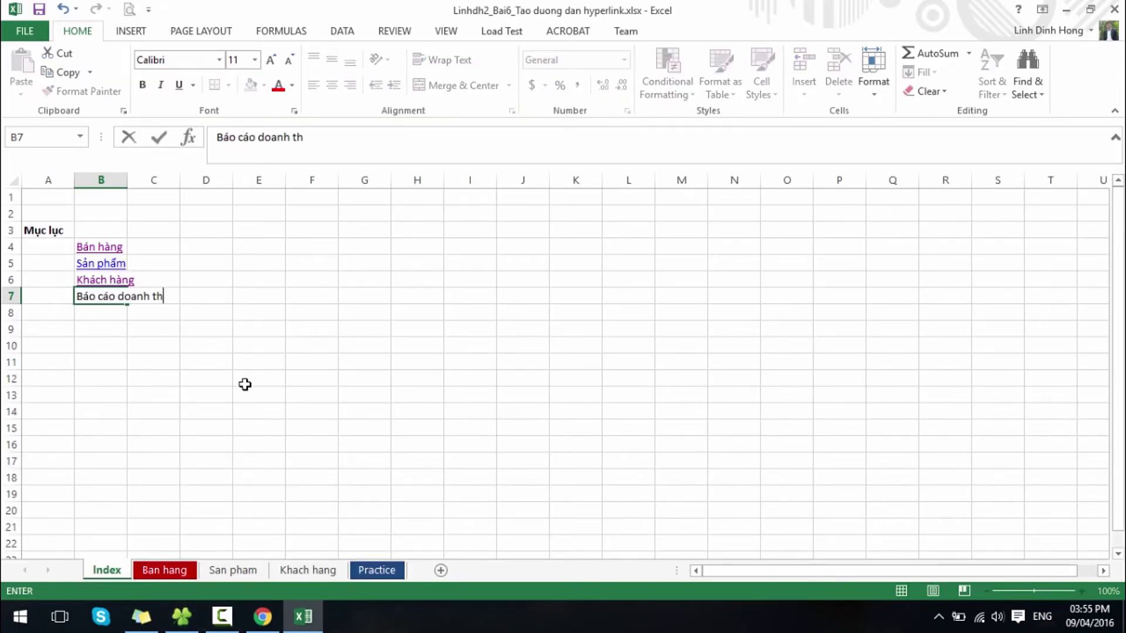
text(u)
key(Return)
key(Up)
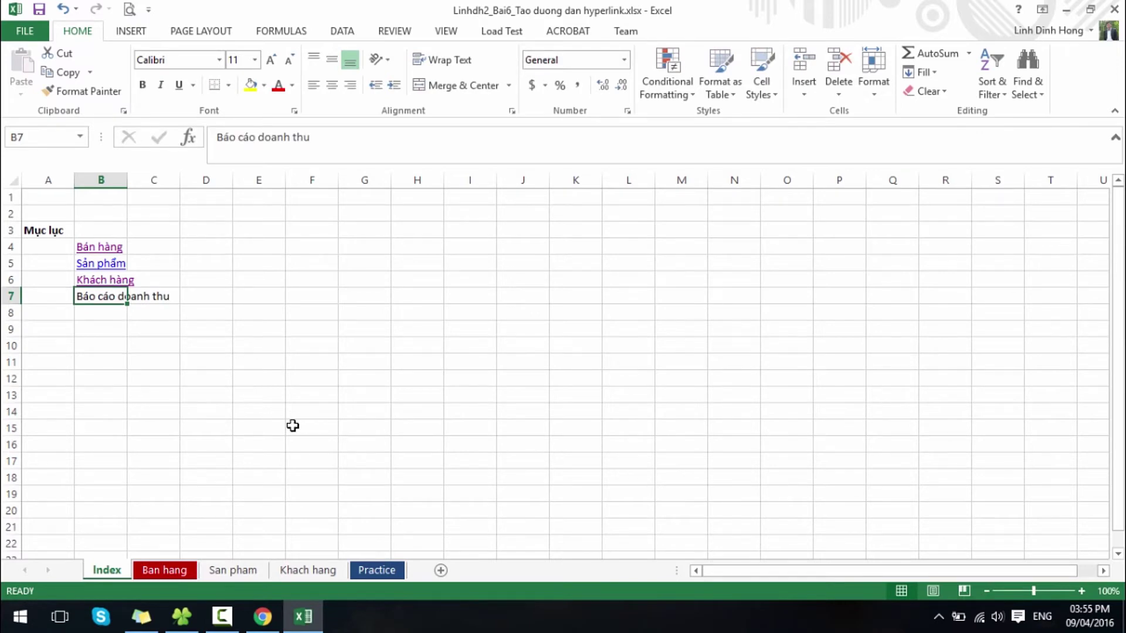
Check the location of Bao cao doanh thu 20160401.xlsx in File Explorer again, and return to the Index sheet in Excel
click(181, 615)
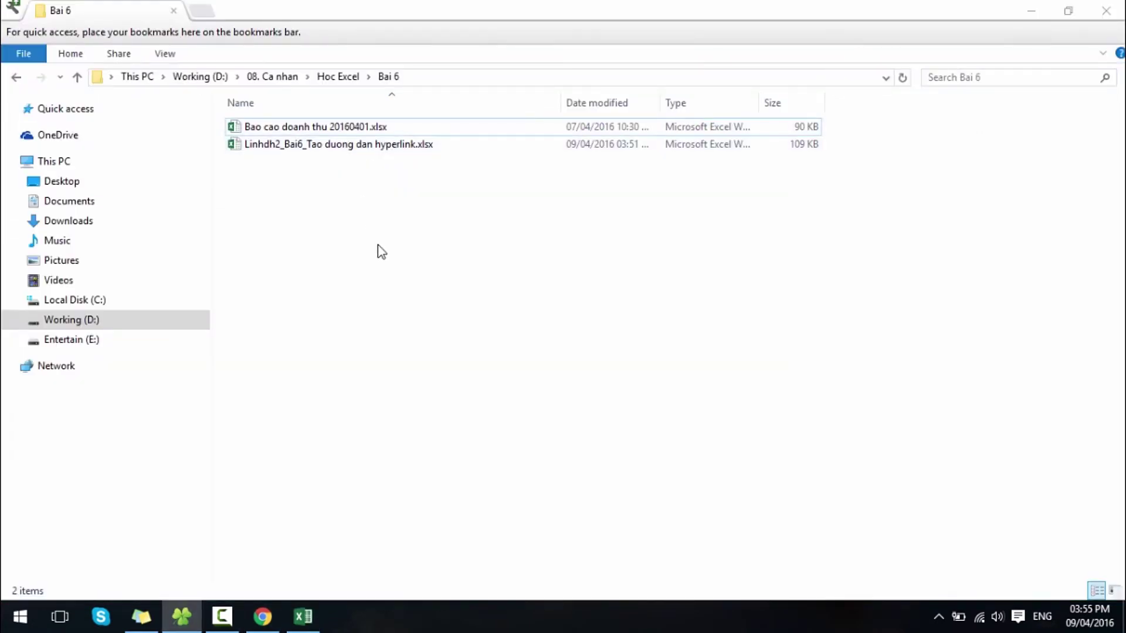
click(303, 615)
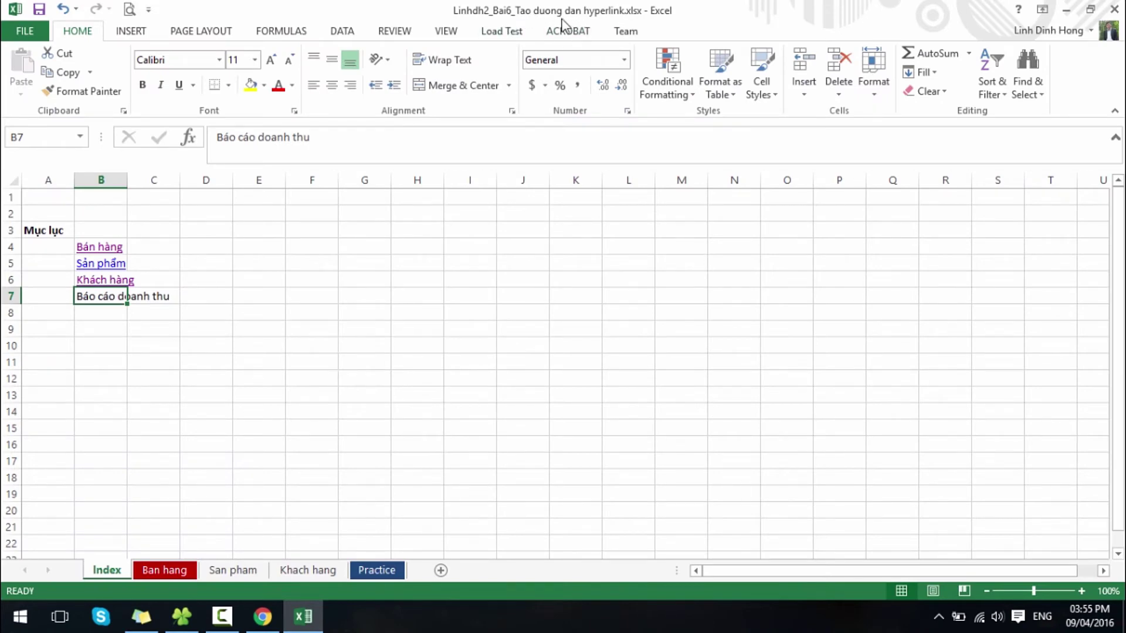
click(312, 444)
click(115, 315)
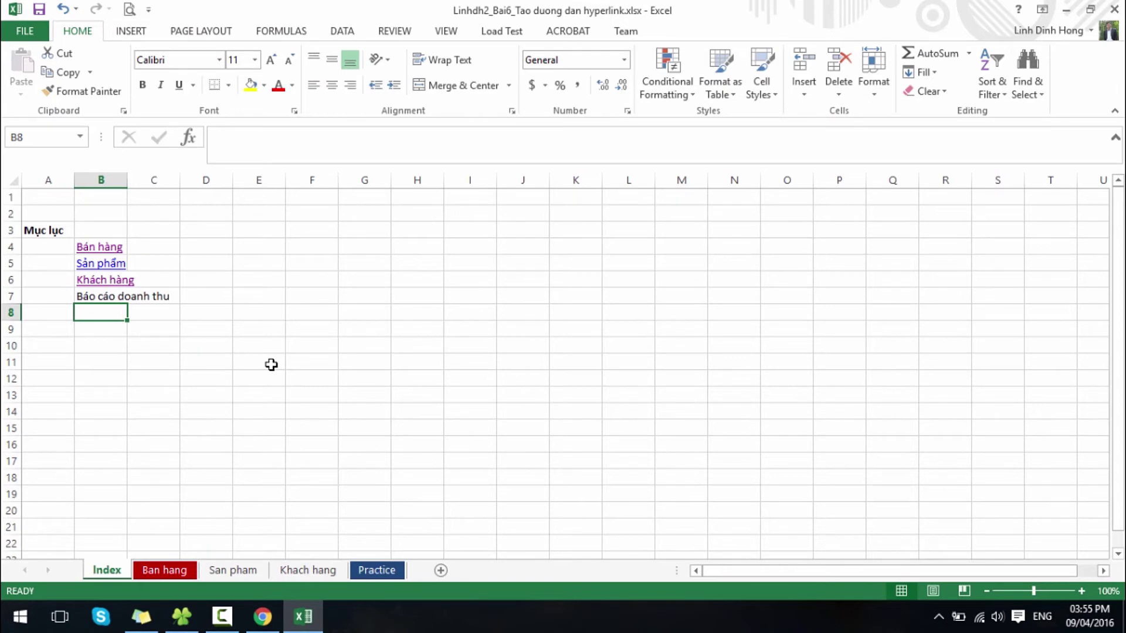
Link the Báo cáo doanh thu entry in B7 to the existing file Bao cao doanh thu 20160401.xlsx in the Bai 6 folder
key(Up)
key(ctrl+k)
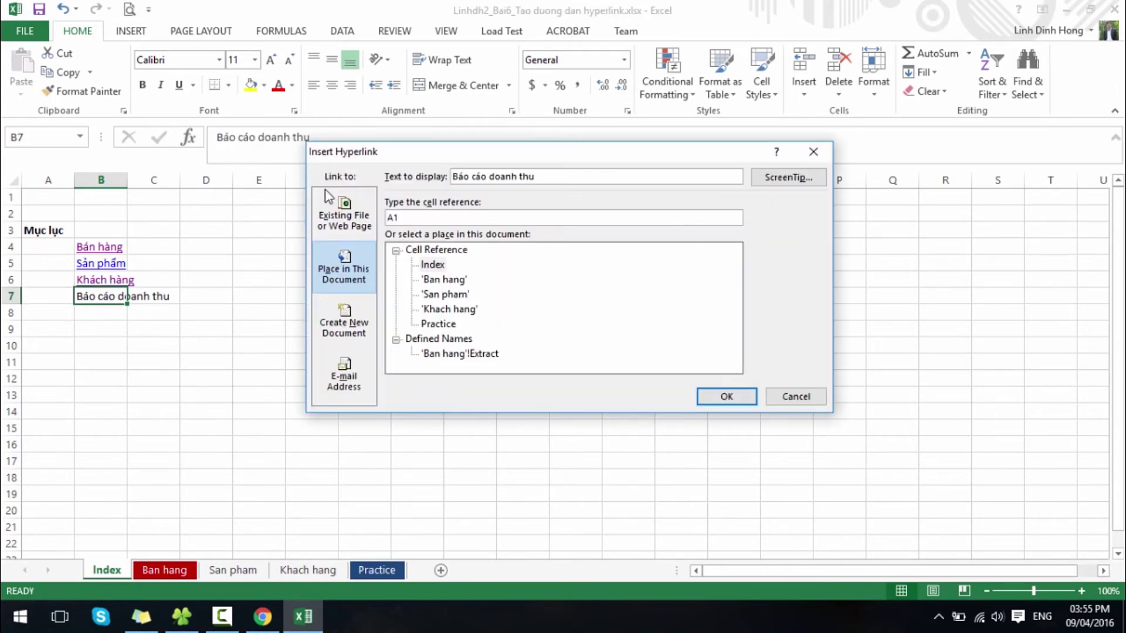
click(346, 222)
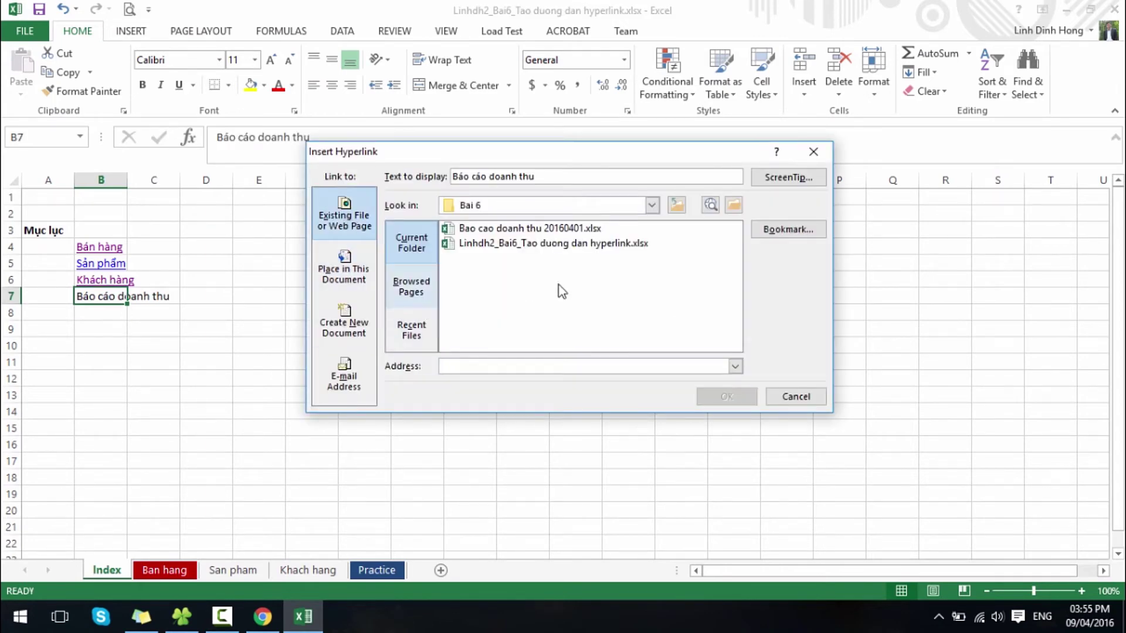
click(592, 228)
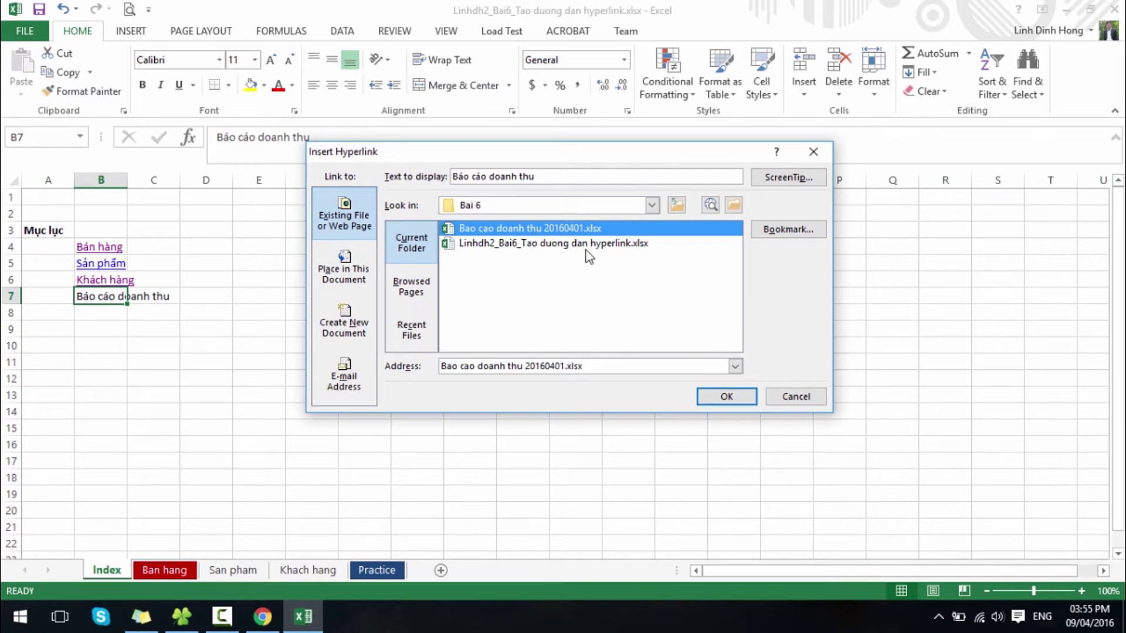
click(650, 206)
drag(653, 260, 654, 279)
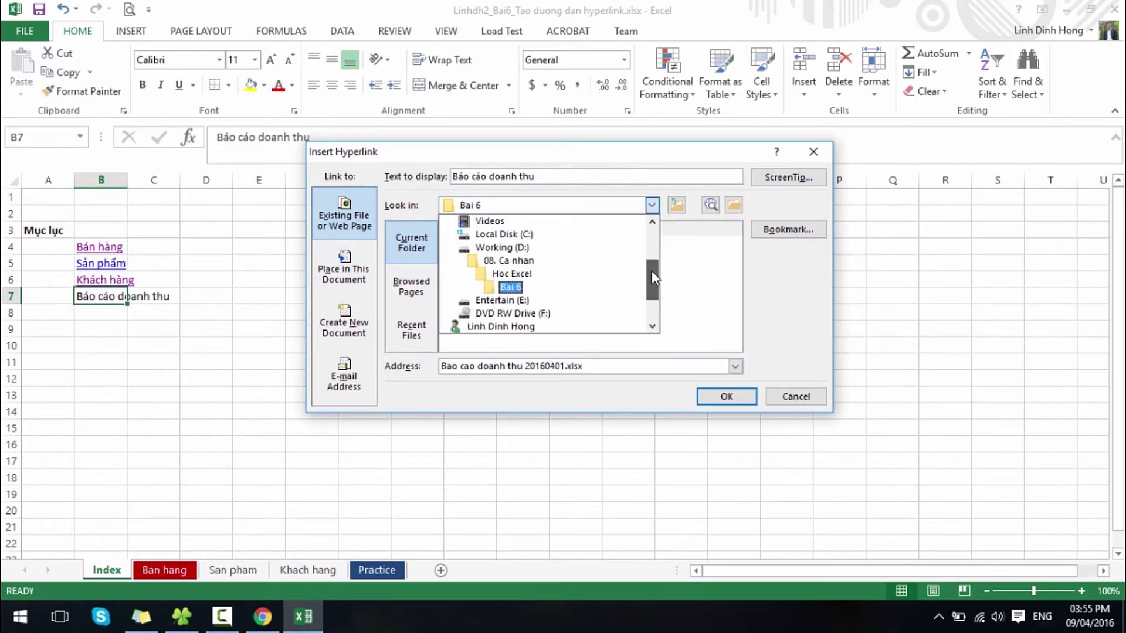
click(510, 287)
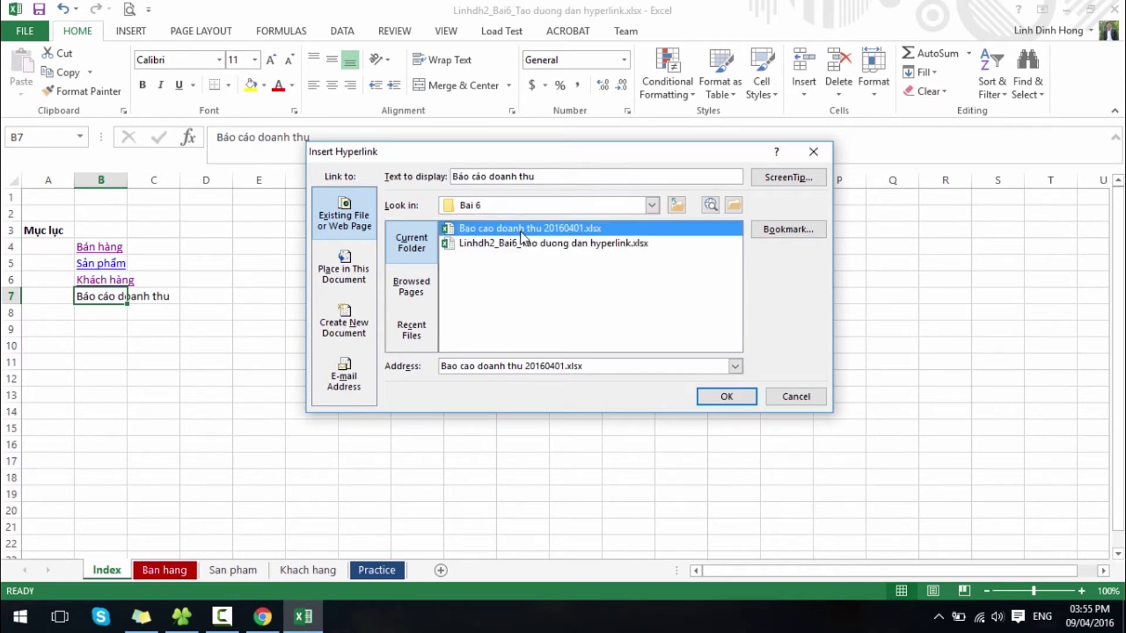
click(718, 396)
click(470, 380)
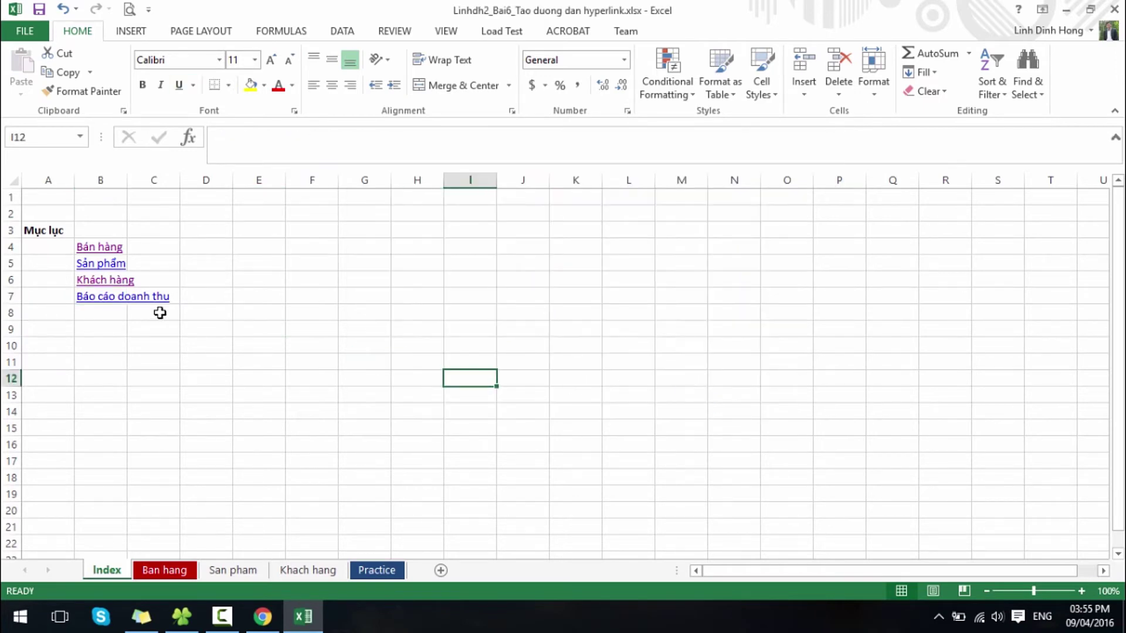
Follow the Báo cáo doanh thu link to test it, and close the report workbook it opens
click(160, 378)
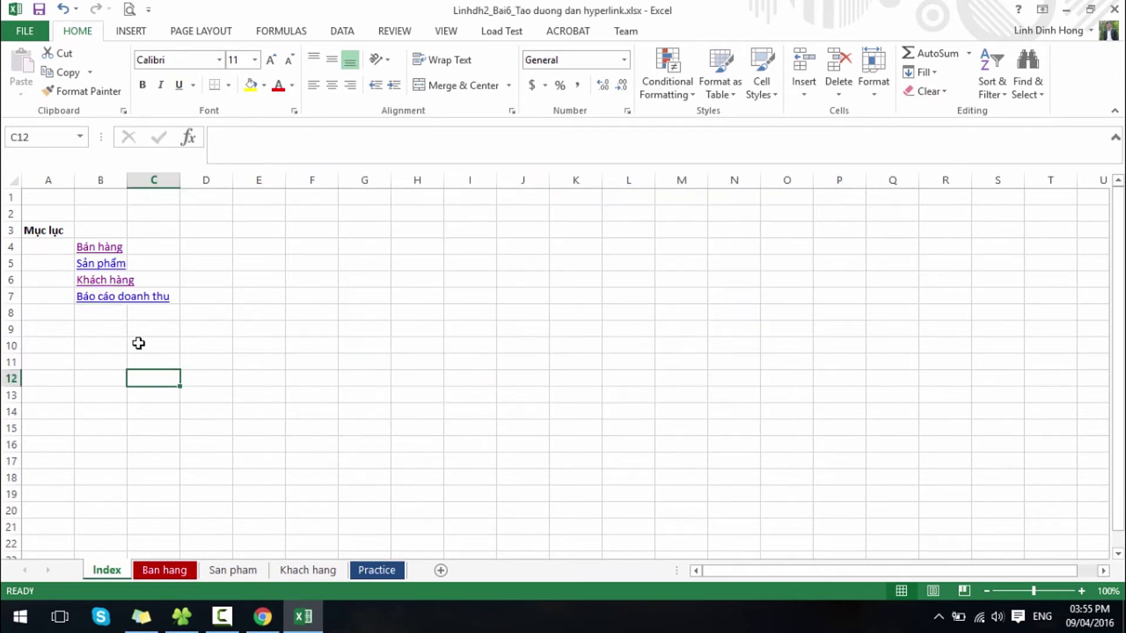
click(104, 298)
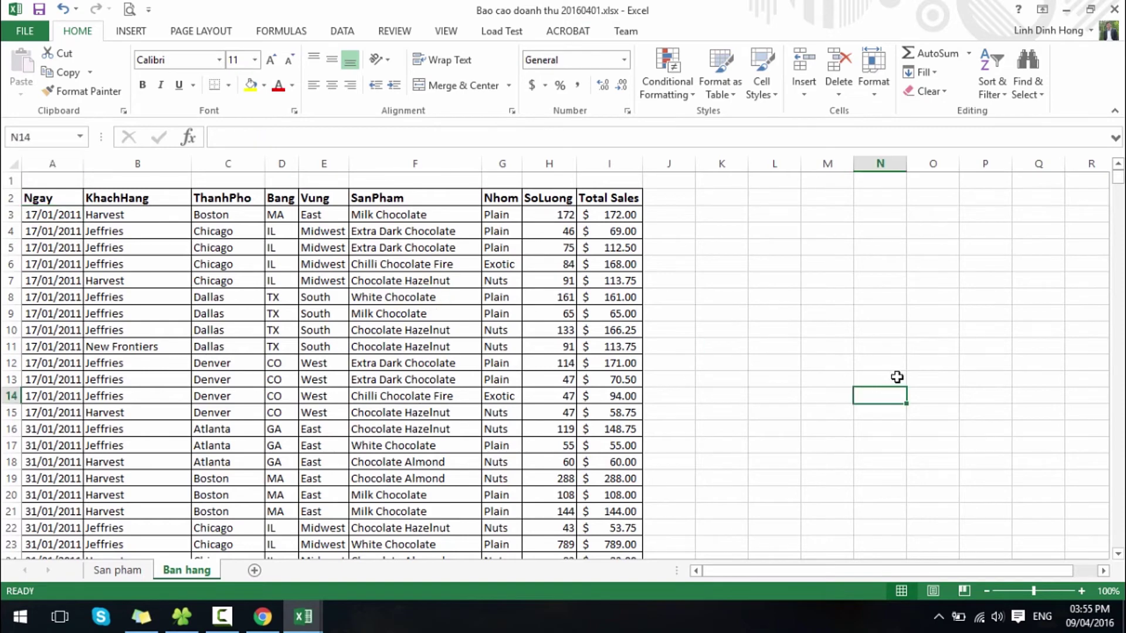
click(1115, 9)
click(356, 412)
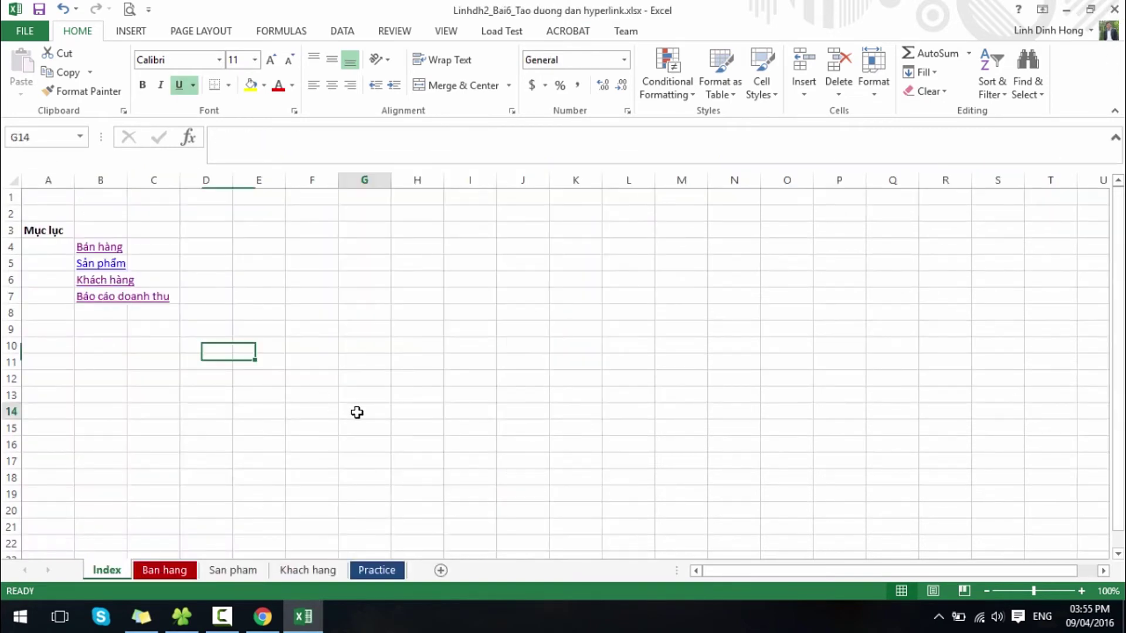
Test the Sản phẩm, Bán hàng and Khách hàng links, returning to the Index sheet after each one
click(100, 262)
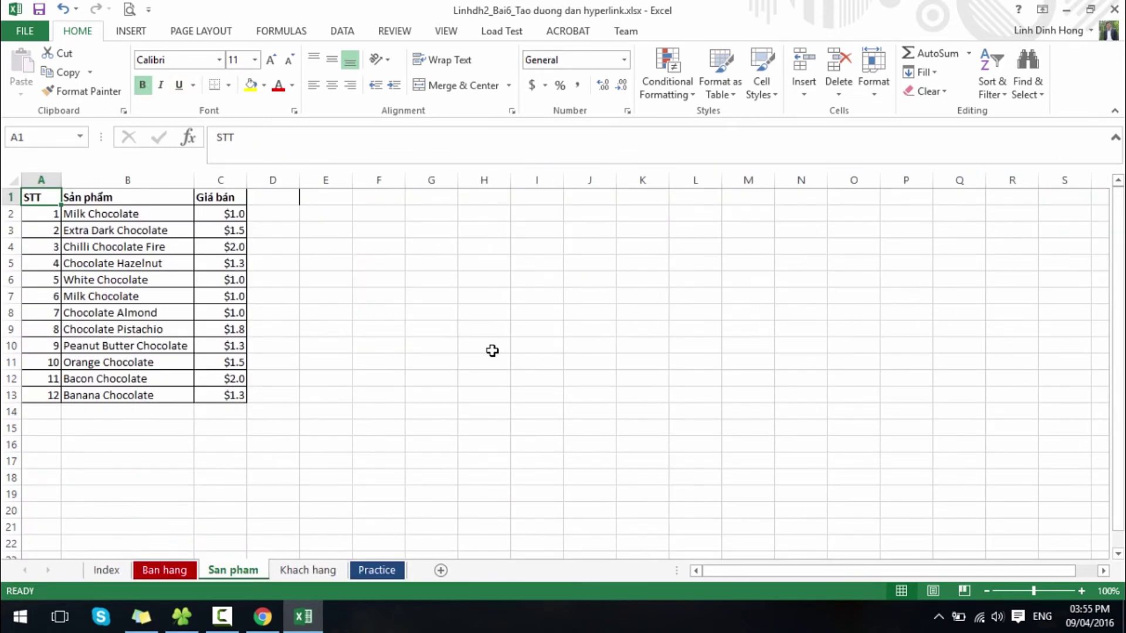
click(492, 350)
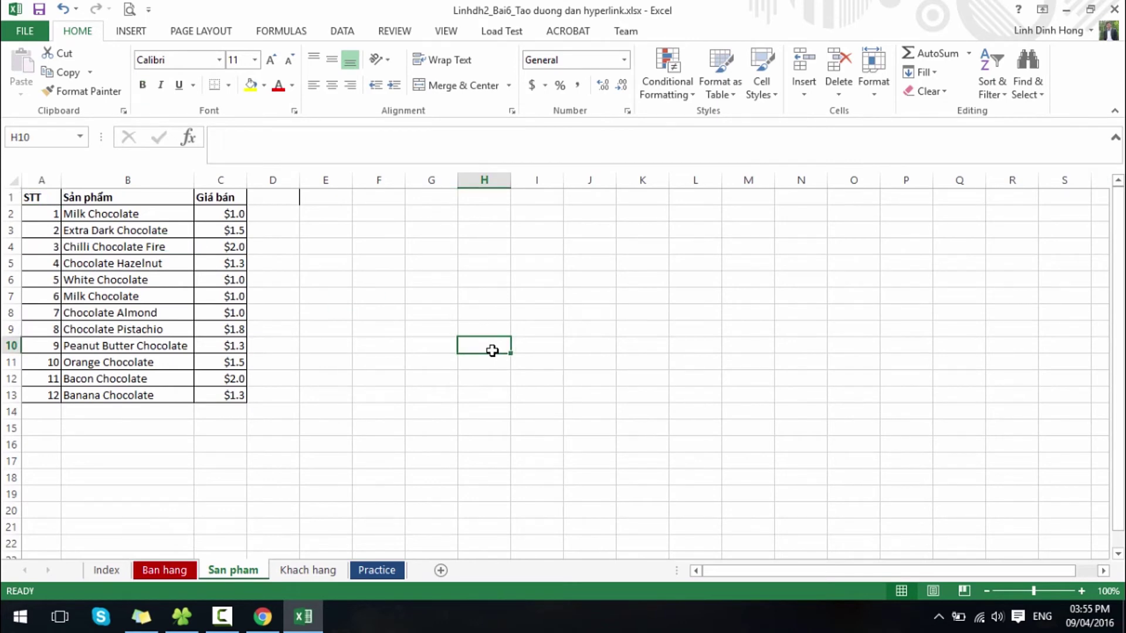
click(107, 570)
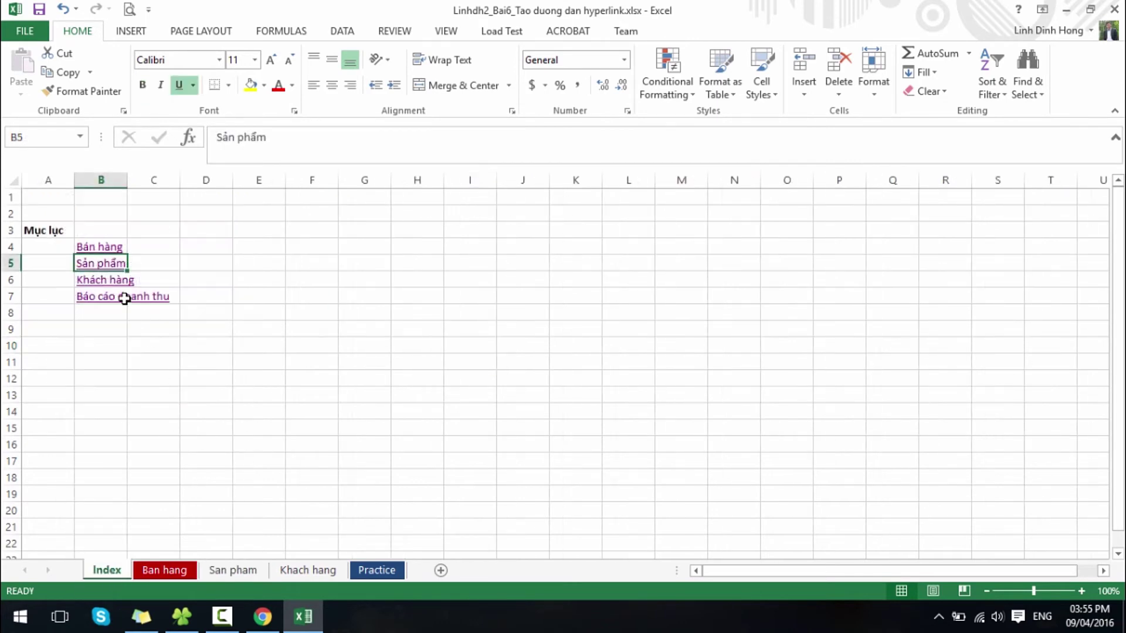
click(100, 246)
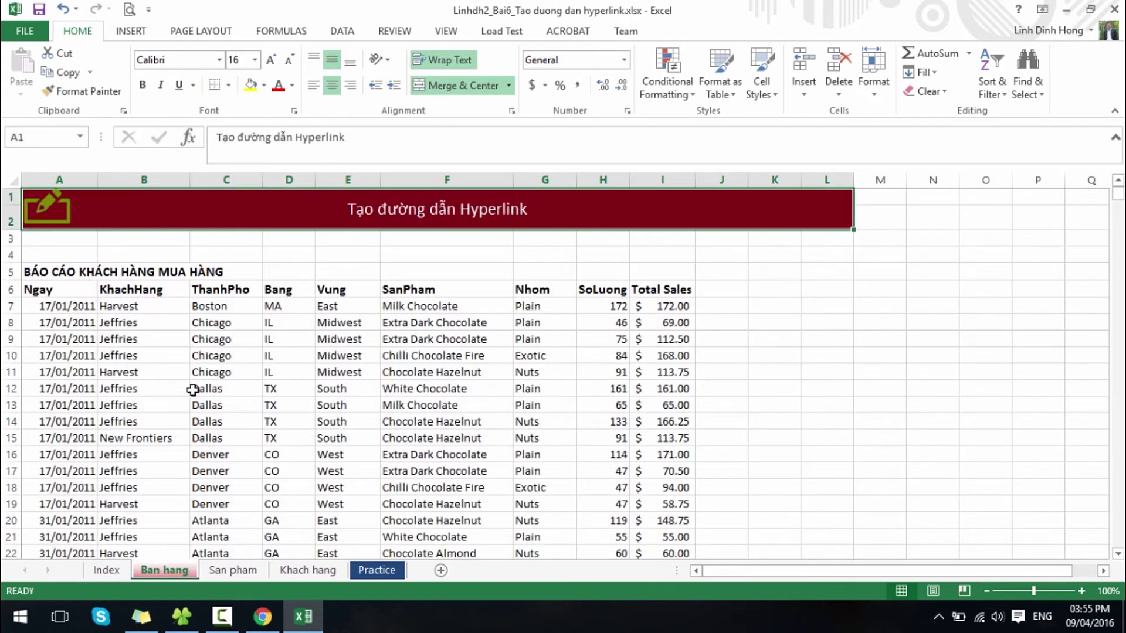
click(107, 570)
click(111, 282)
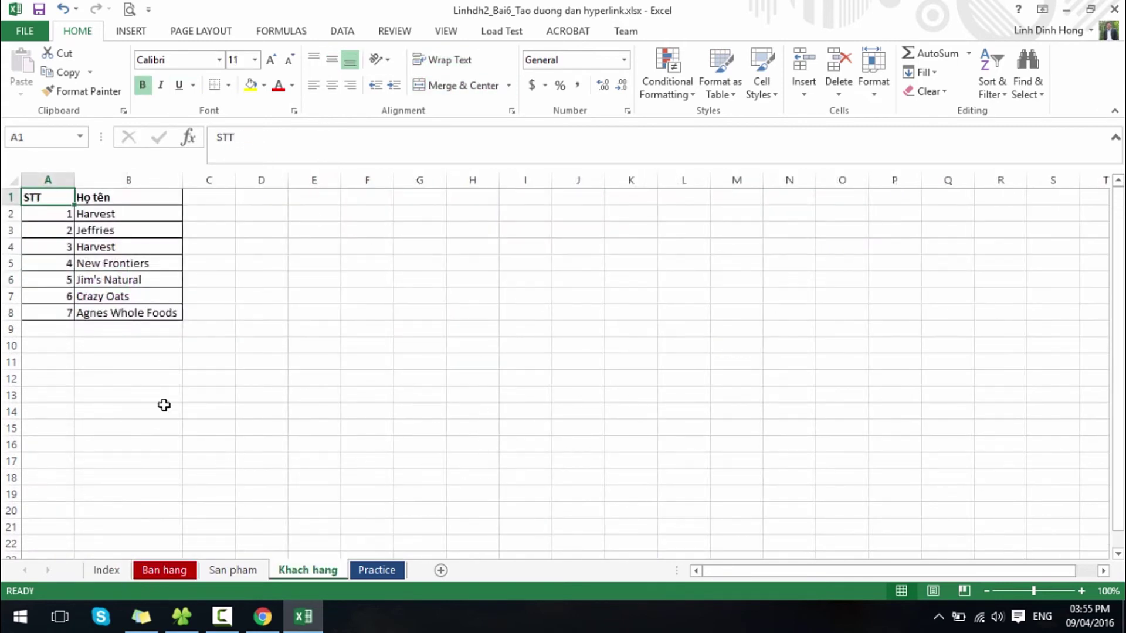
click(111, 572)
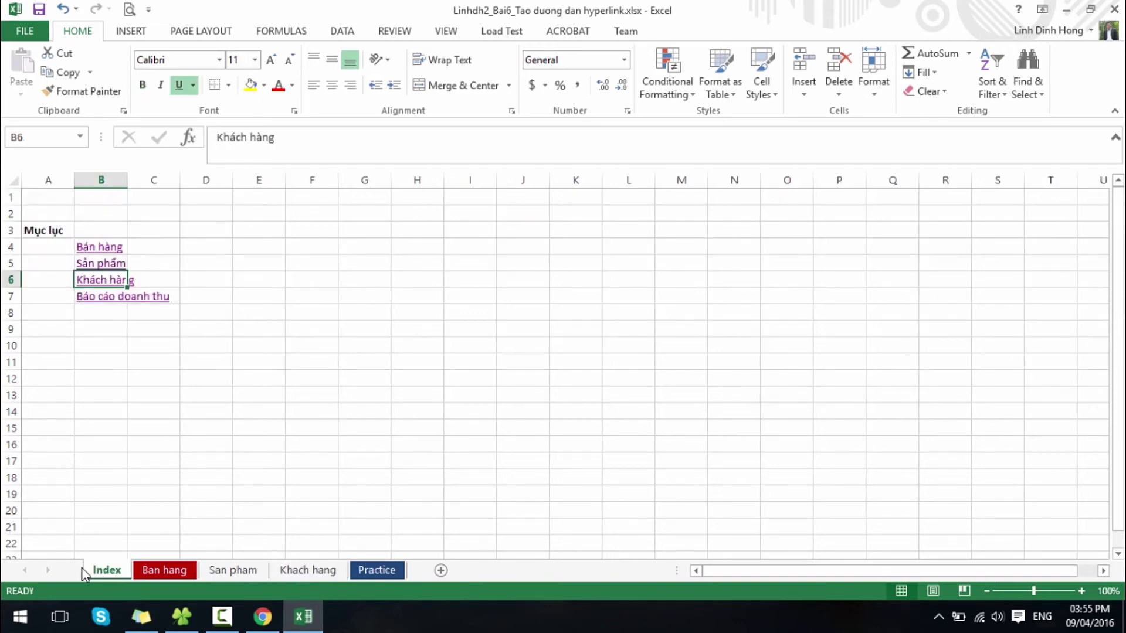
Add seven blank sheets, Sheet2 to Sheet8, to the workbook
click(440, 570)
click(439, 571)
click(495, 570)
click(546, 571)
click(603, 571)
click(610, 571)
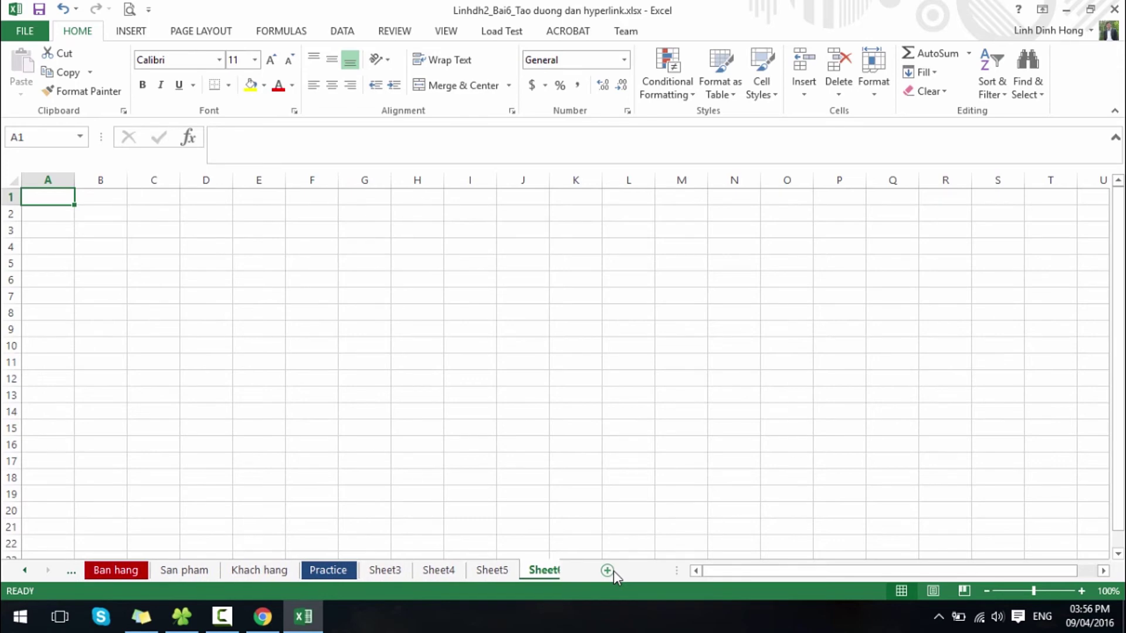
click(614, 571)
click(593, 571)
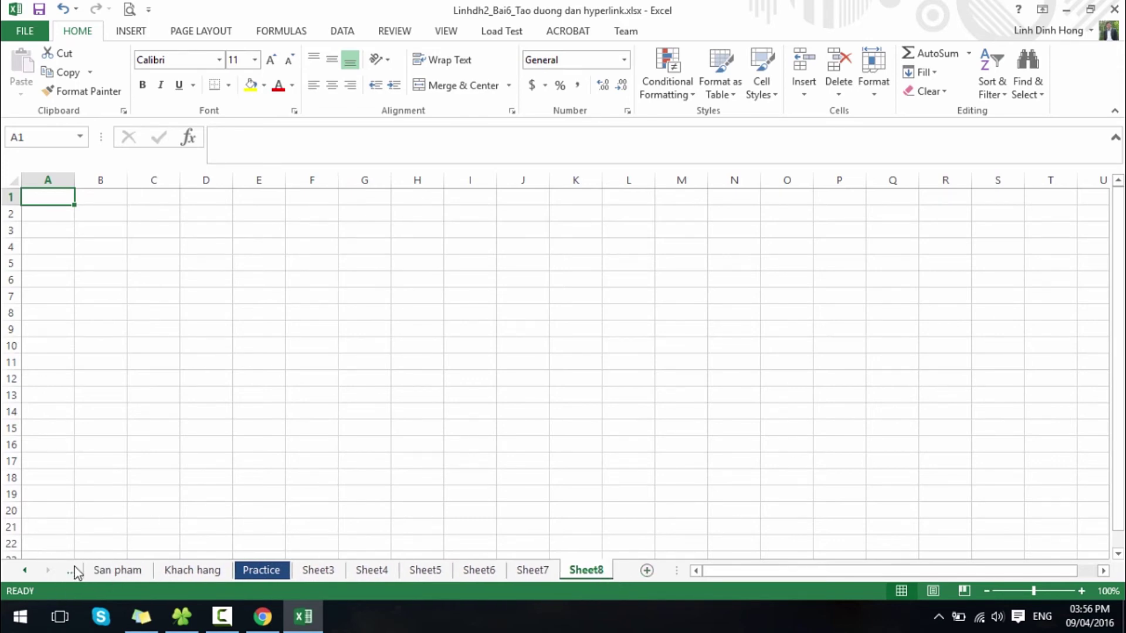
Go back from the last added sheet to the Index sheet, and open the Ban hang sheet
click(73, 570)
click(73, 571)
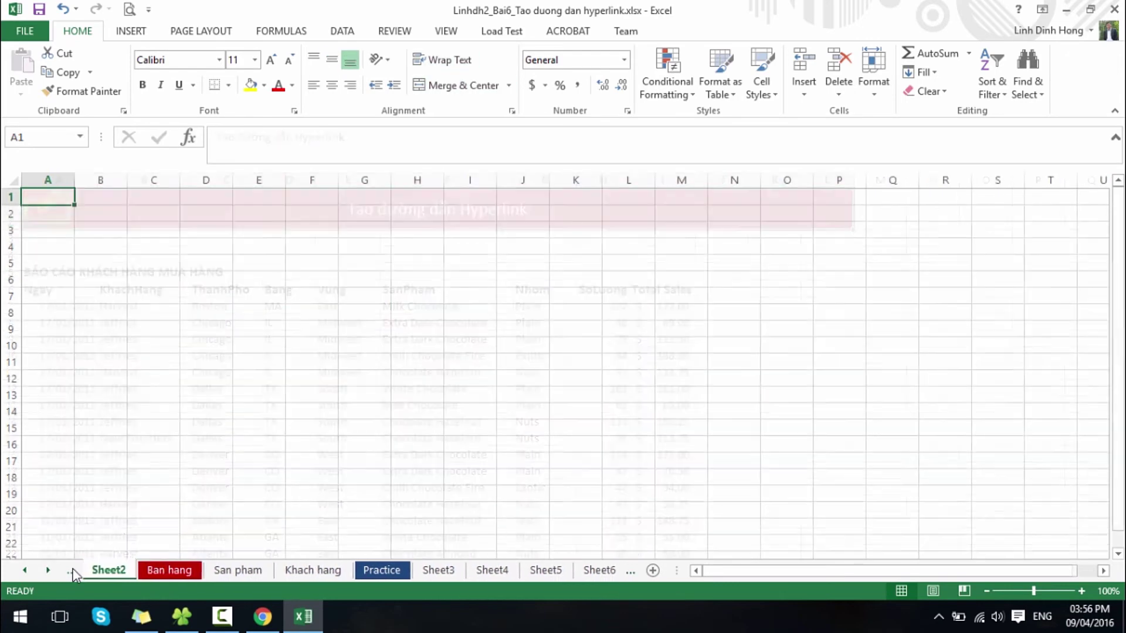
click(72, 571)
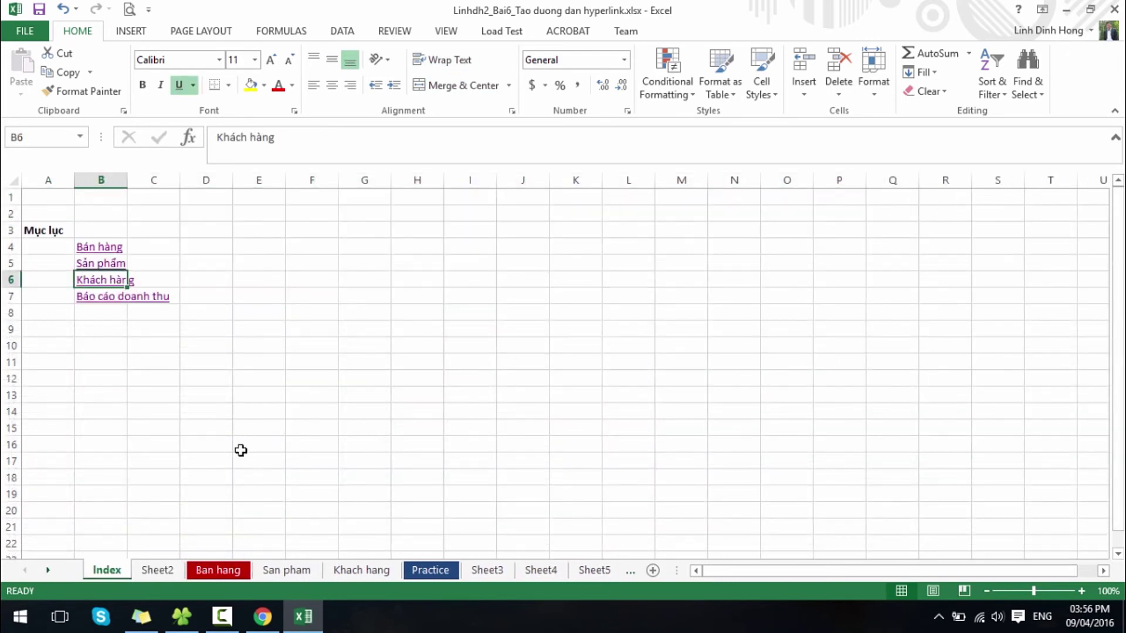
click(235, 571)
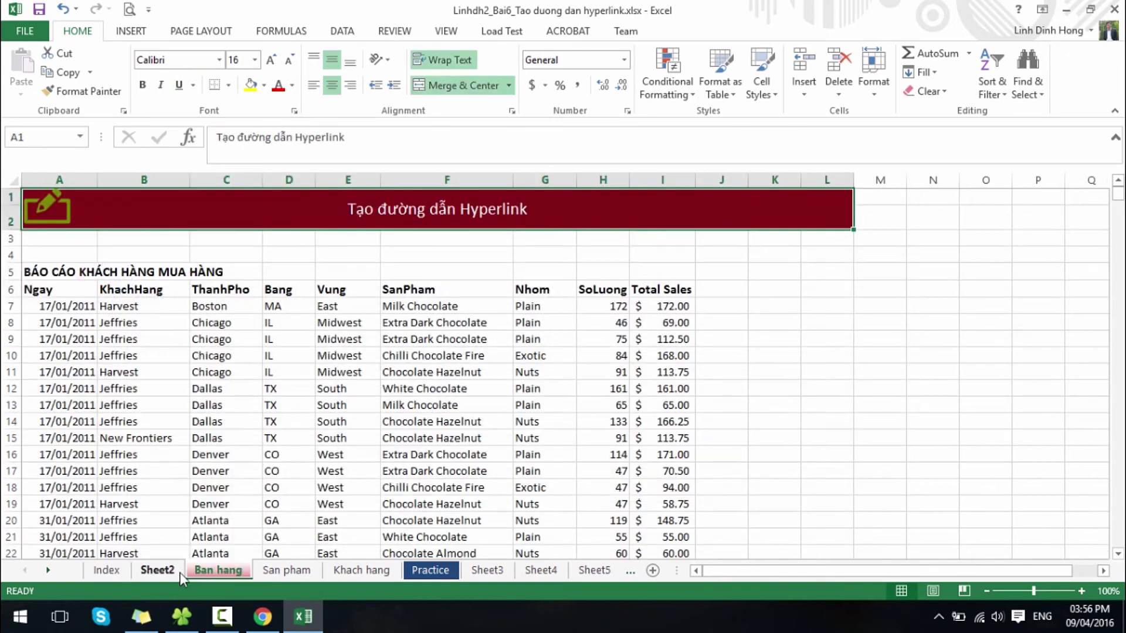
click(64, 237)
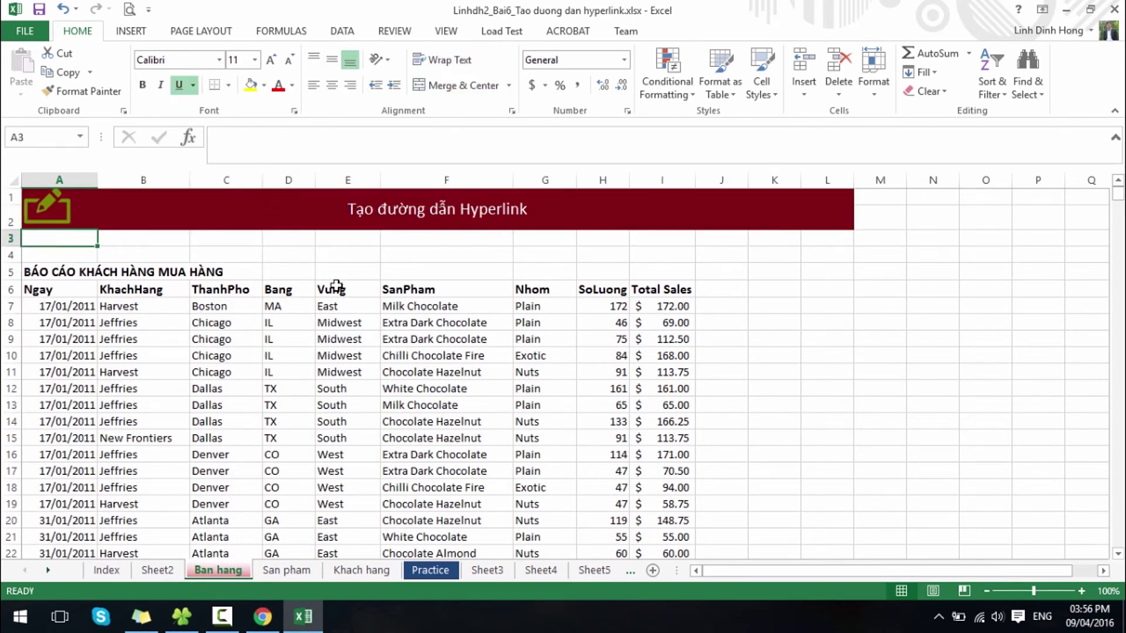
text(Index)
key(BackSpace)
key(BackSpace)
key(BackSpace)
key(BackSpace)
key(BackSpace)
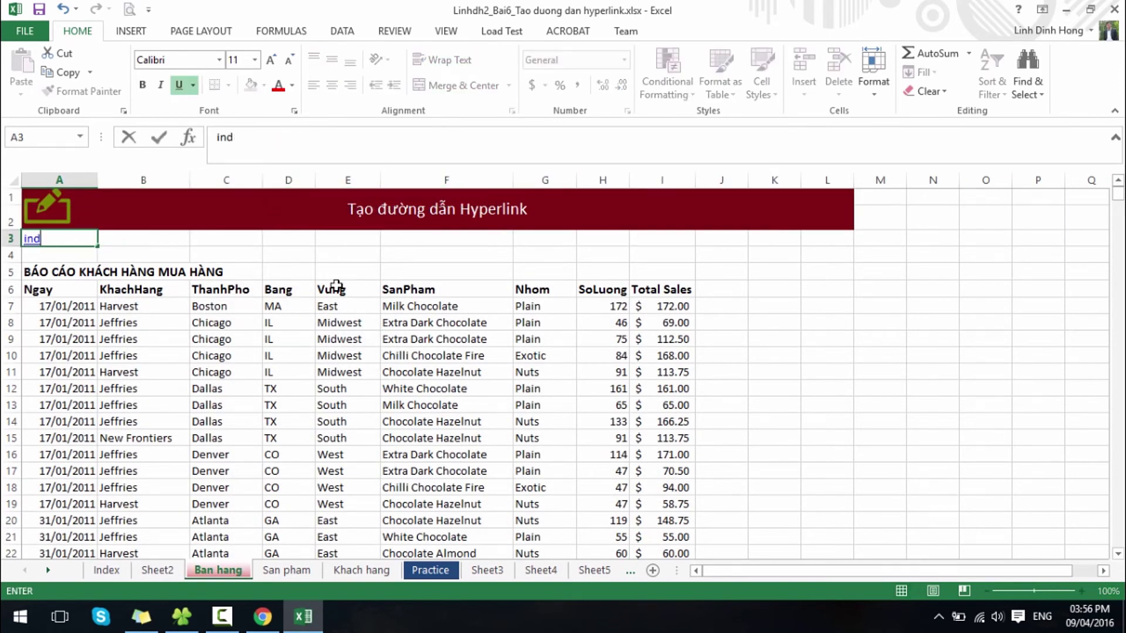
key(Return)
Enter index in cell A4 of the Ban hang sheet and link it to cell A1 of the Index sheet in this document
text(index)
key(Return)
key(Up)
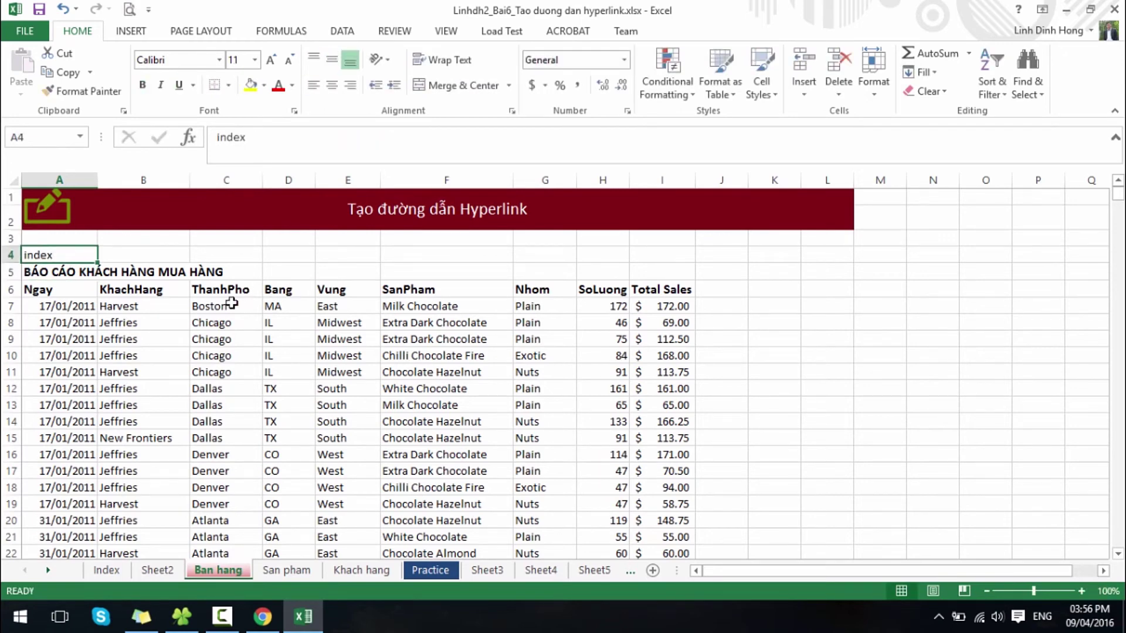
key(ctrl+k)
click(338, 264)
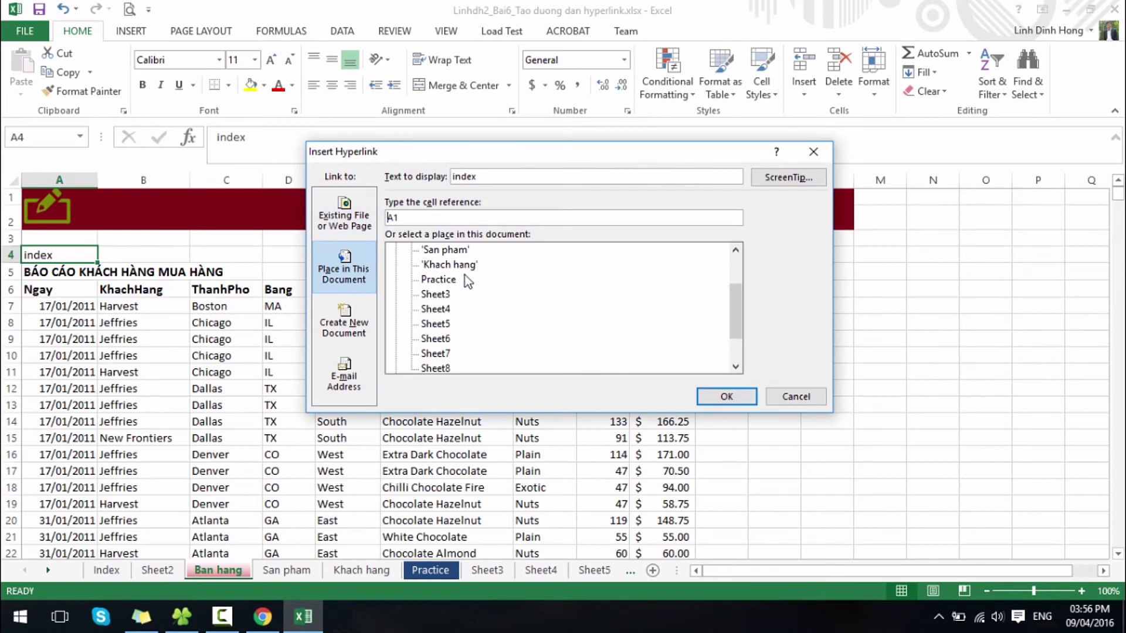
scroll(474, 300, down, 1)
scroll(463, 328, up, 3)
click(433, 264)
click(726, 396)
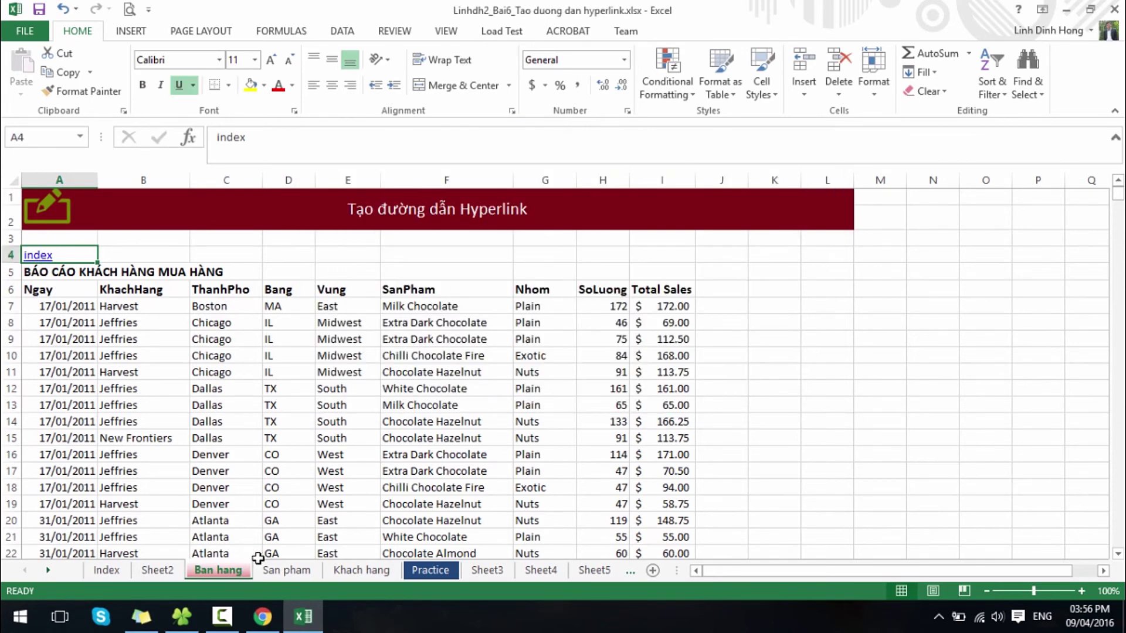
On the San pham sheet, enter index in cell H1 and link it to cell A1 of the Index sheet in this document
click(285, 570)
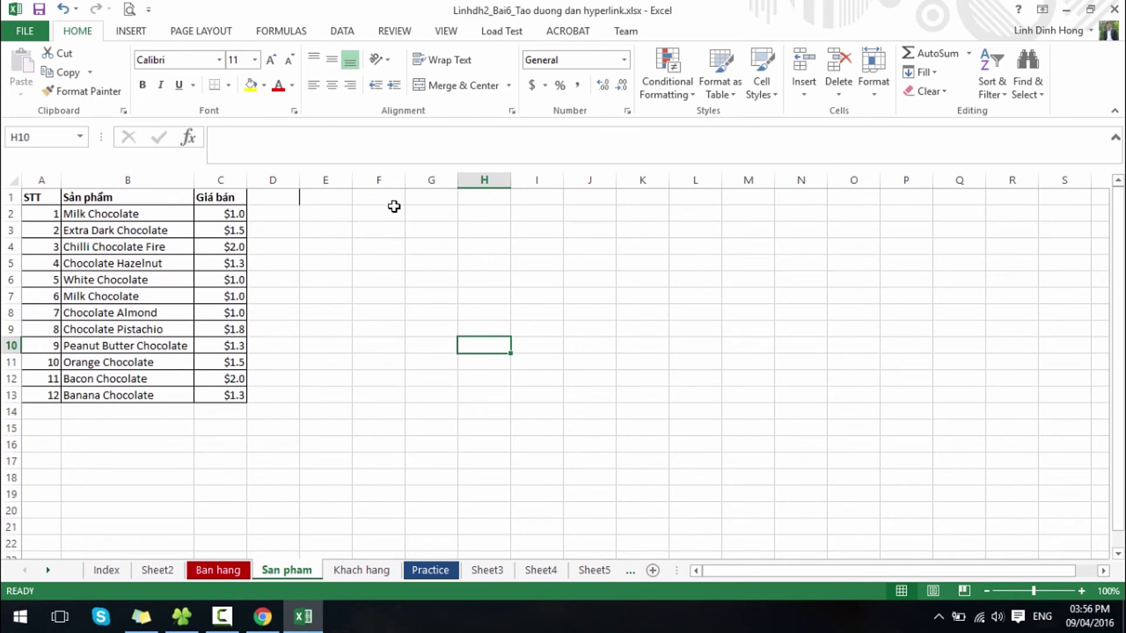
click(504, 199)
text(index)
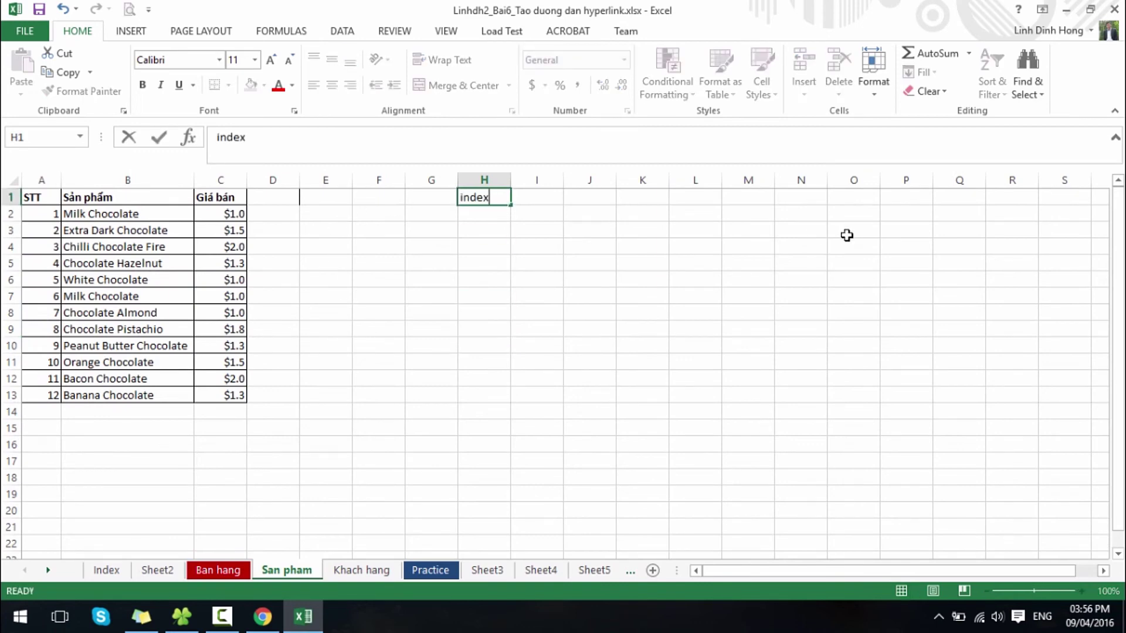
key(Return)
key(Up)
key(ctrl+k)
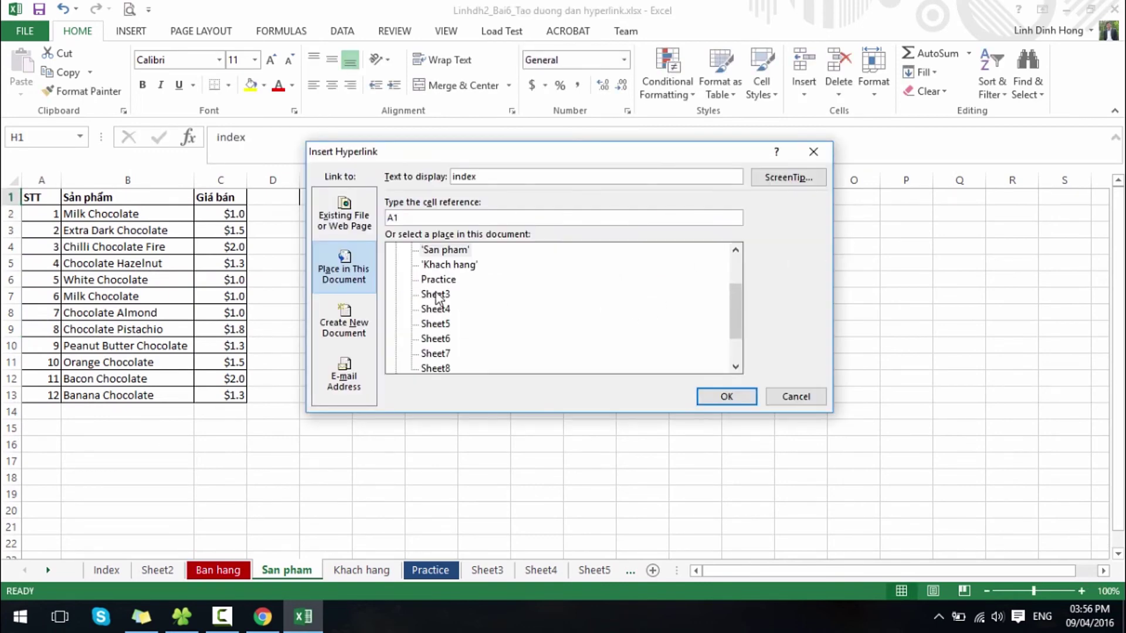
scroll(446, 290, up, 2)
click(437, 265)
click(746, 397)
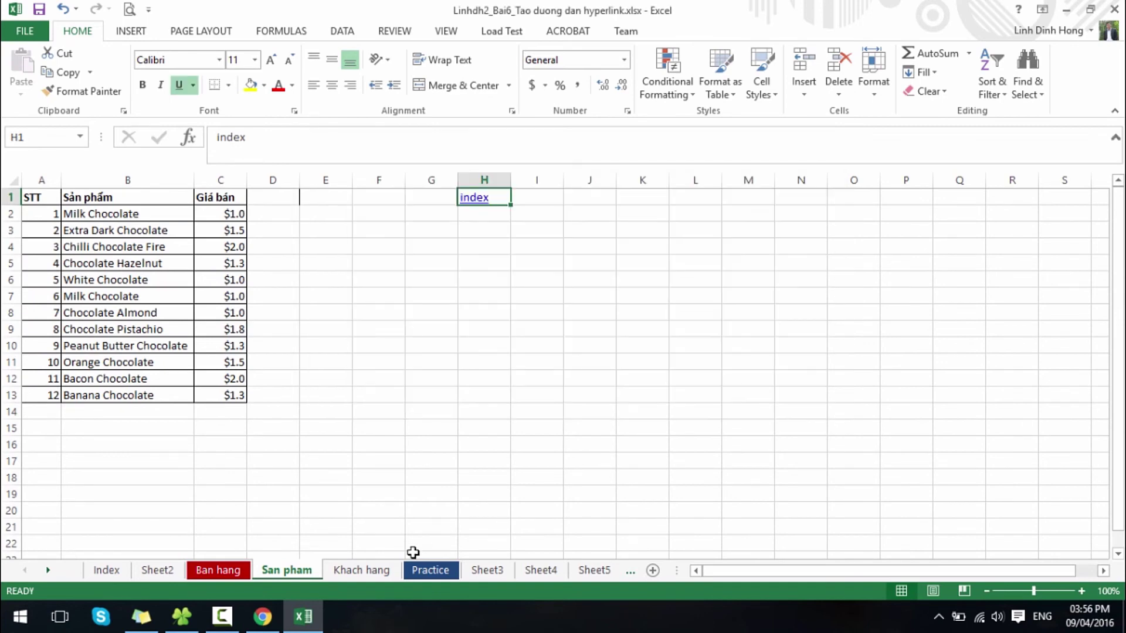
On the Khach hang sheet, enter index in cell E1 and link it to cell A1 of the Index sheet in this document
click(368, 569)
click(328, 198)
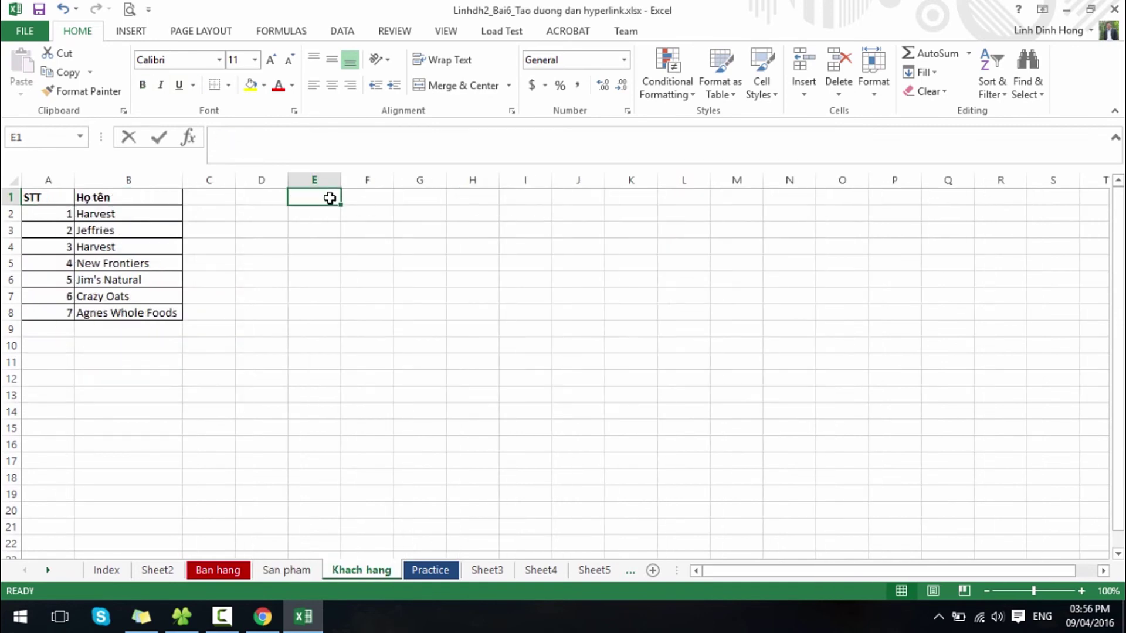
text(index)
key(ctrl+Return)
key(ctrl+k)
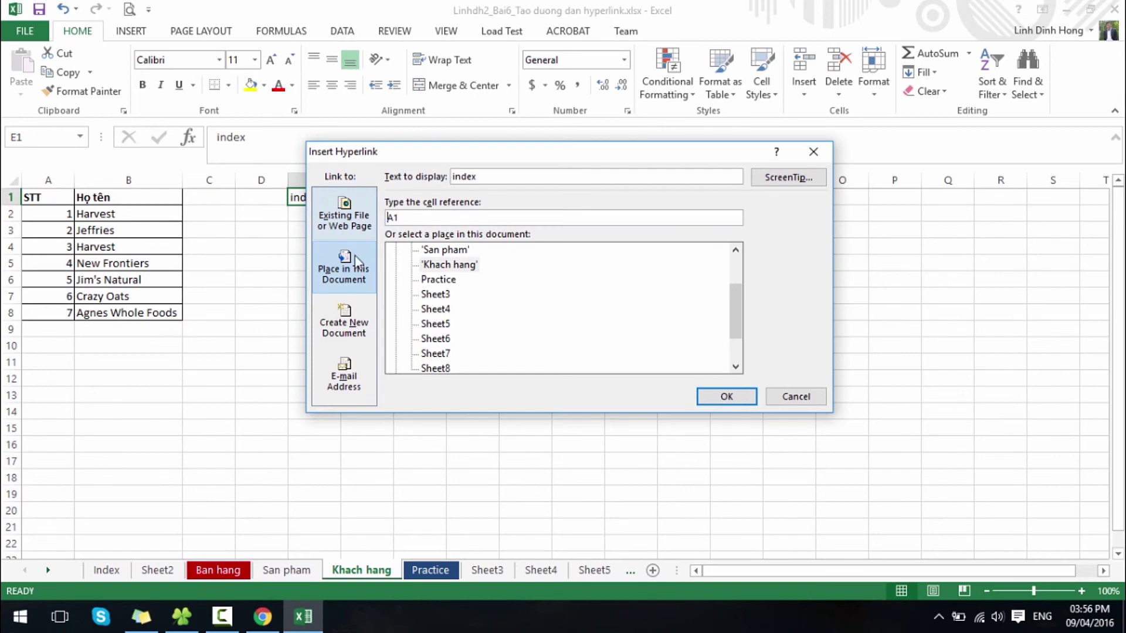
scroll(527, 305, up, 2)
click(432, 264)
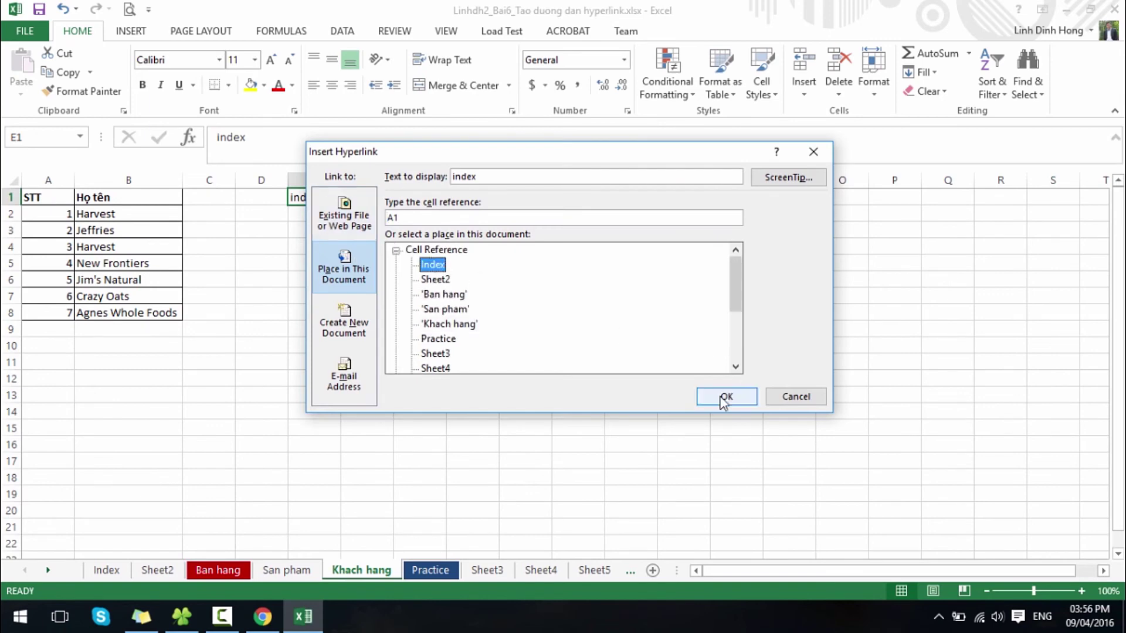
click(725, 397)
From the Index sheet, follow the Bán hàng link and return through that sheet's index link
click(107, 570)
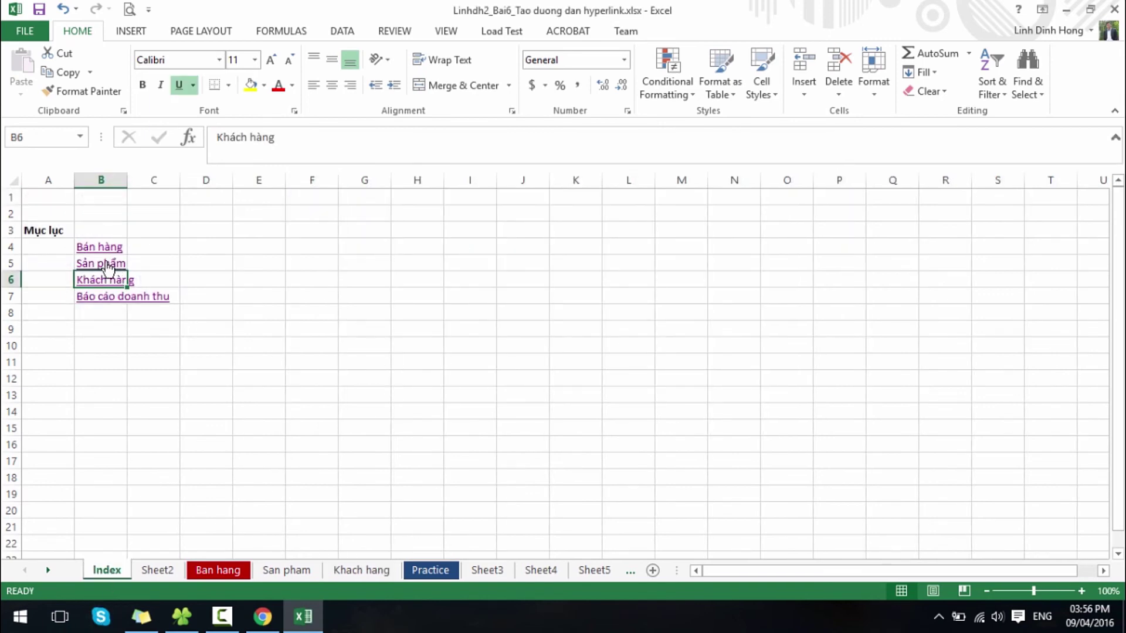
click(101, 248)
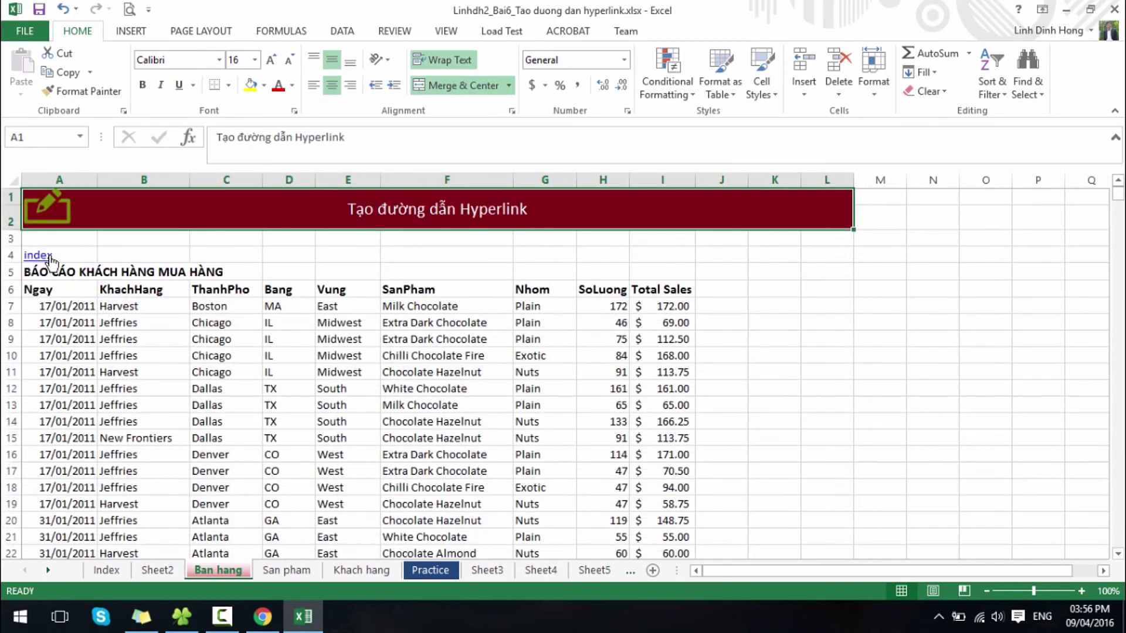
click(32, 255)
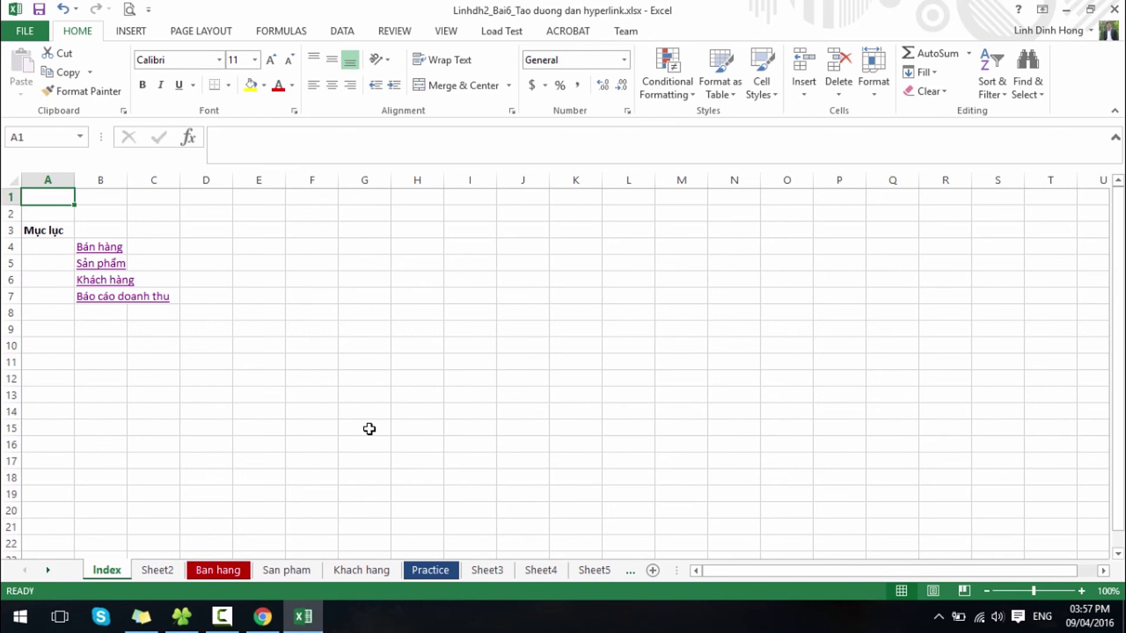
Open the Practice sheet and read through its exercise instructions, from creating the new file to the list of lessons to link
click(429, 570)
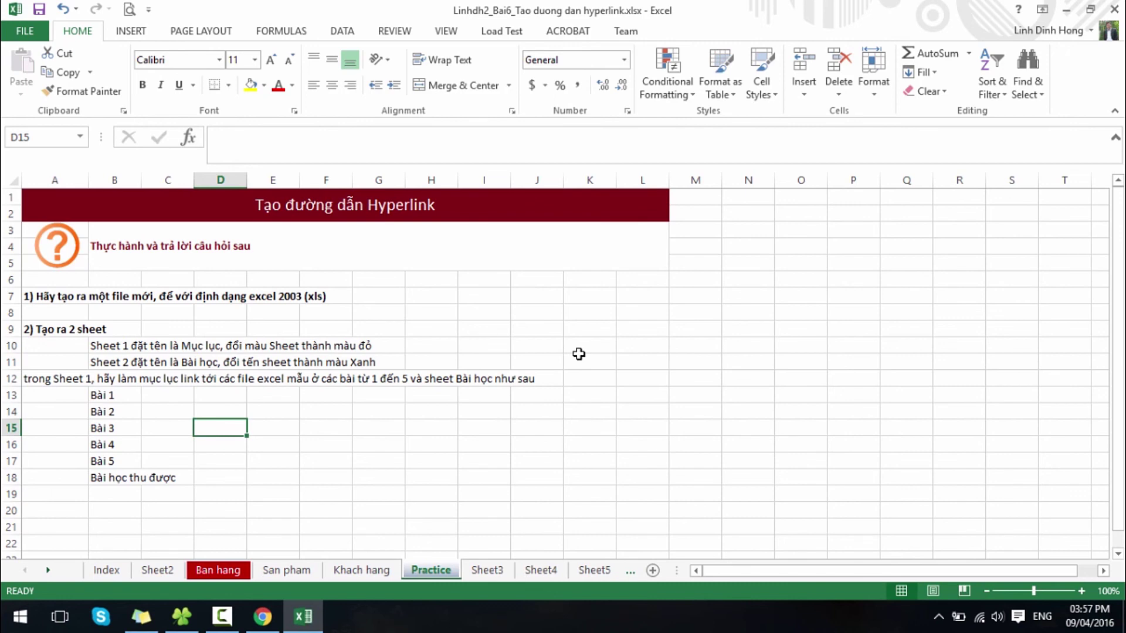
click(320, 296)
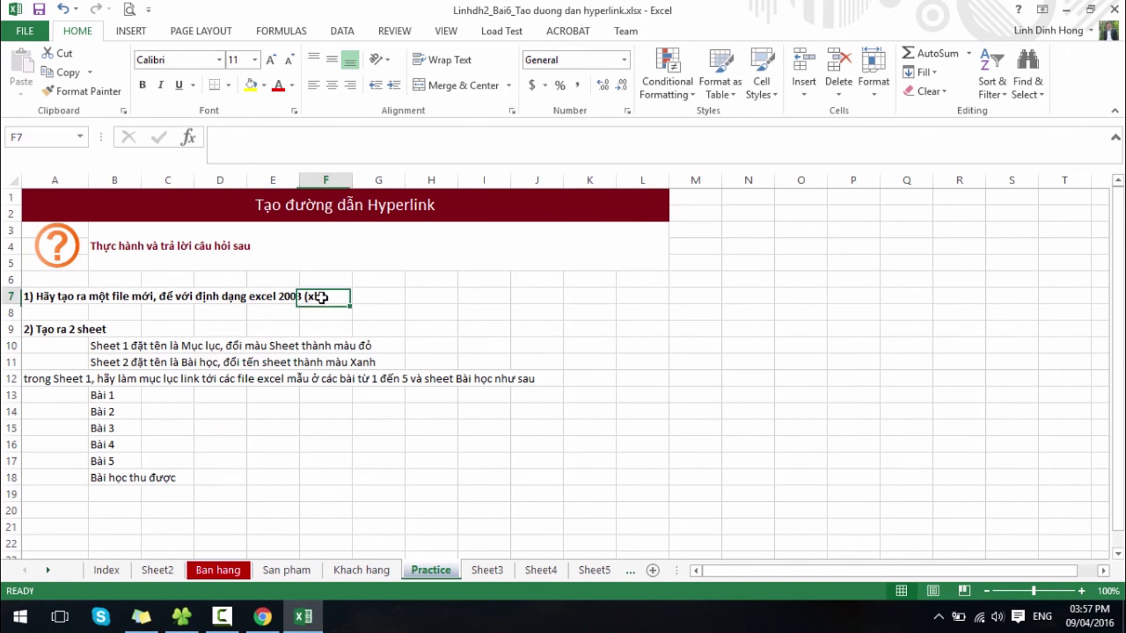
click(36, 326)
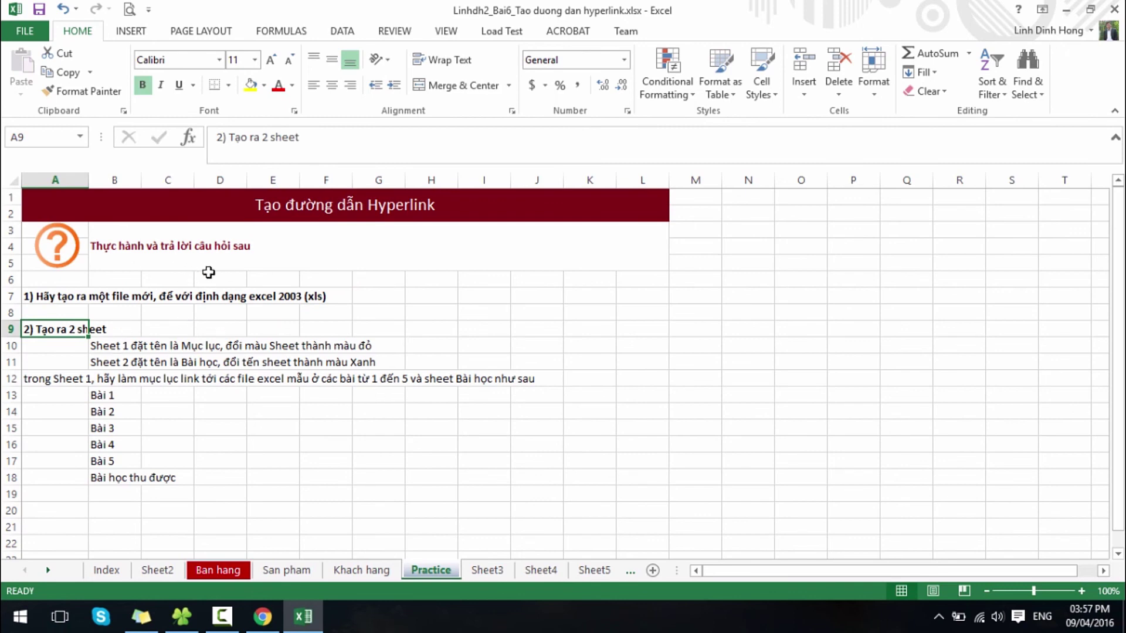
click(315, 293)
click(117, 344)
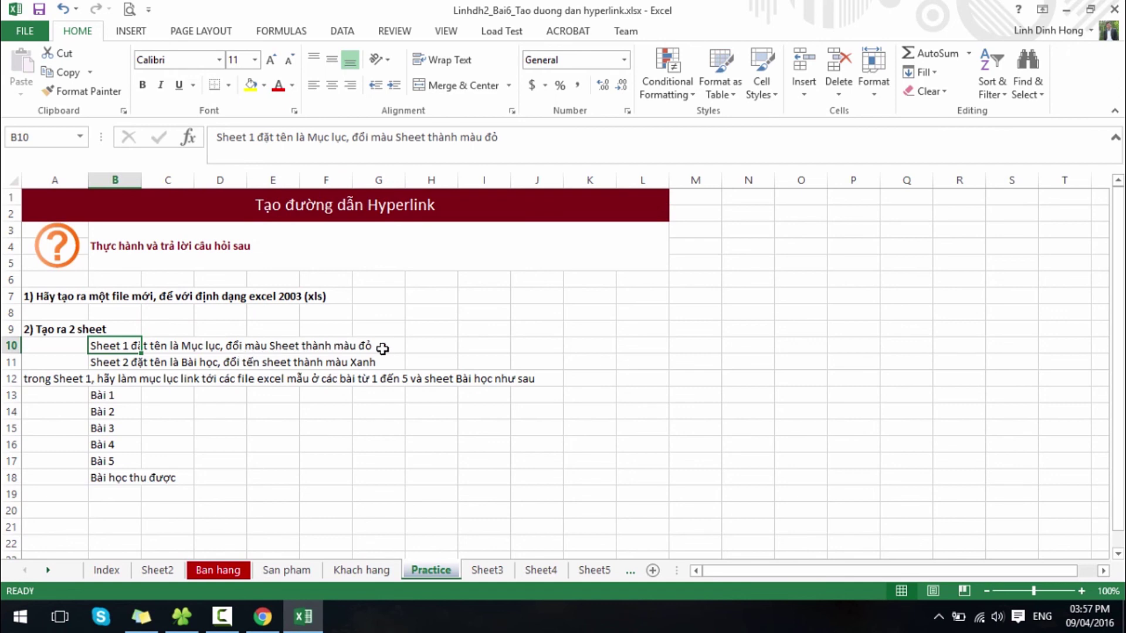
click(390, 346)
click(123, 364)
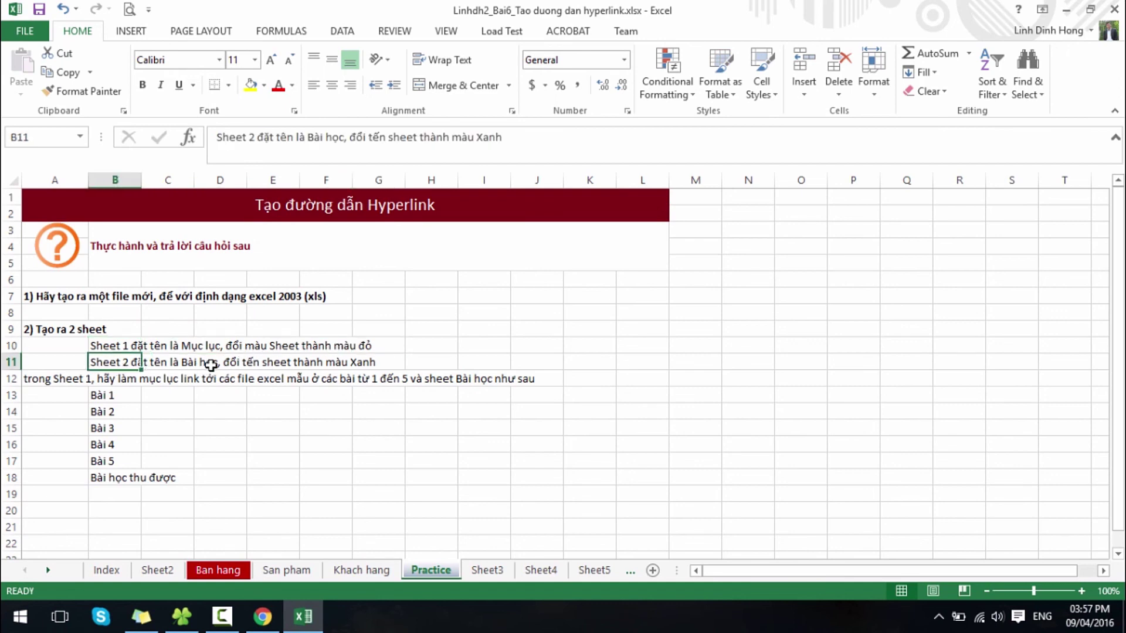
click(211, 362)
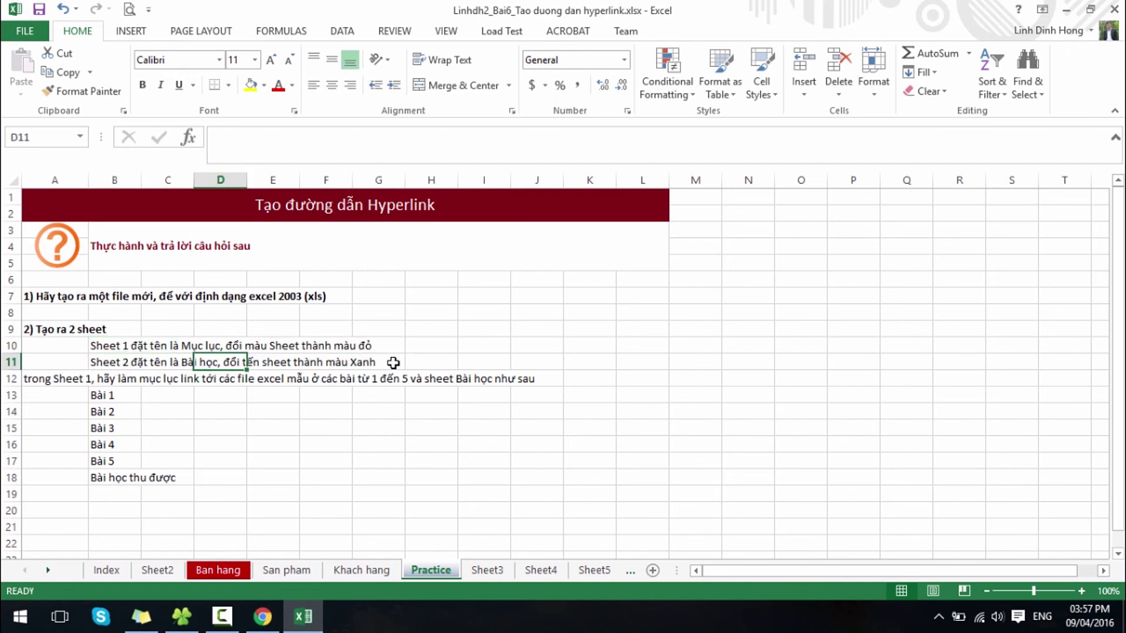
click(392, 362)
click(121, 363)
click(62, 376)
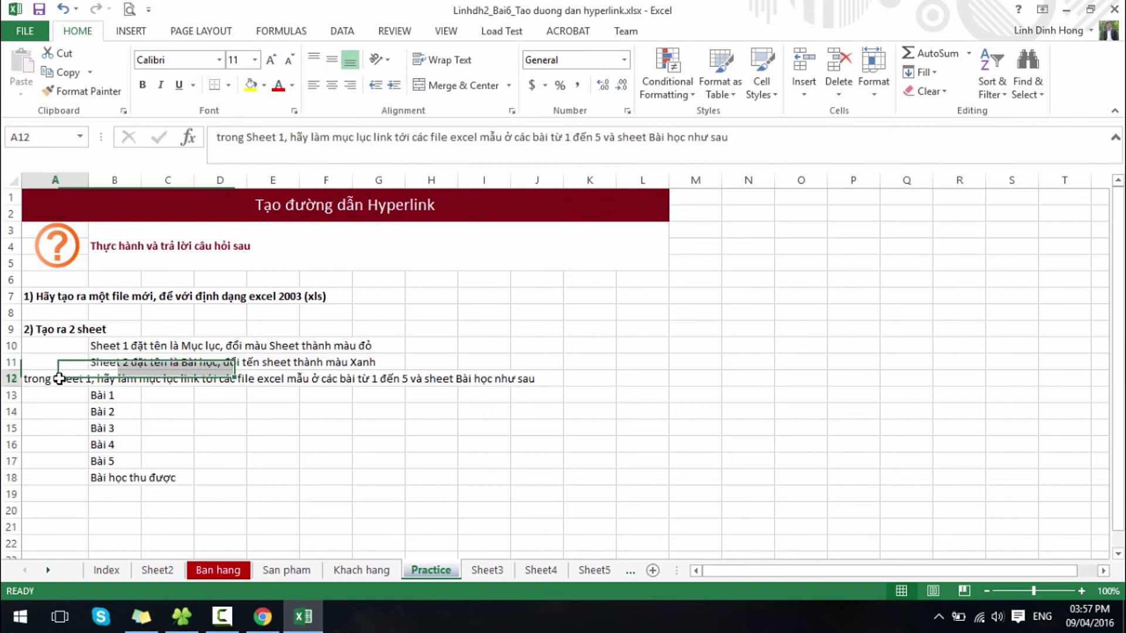
click(176, 378)
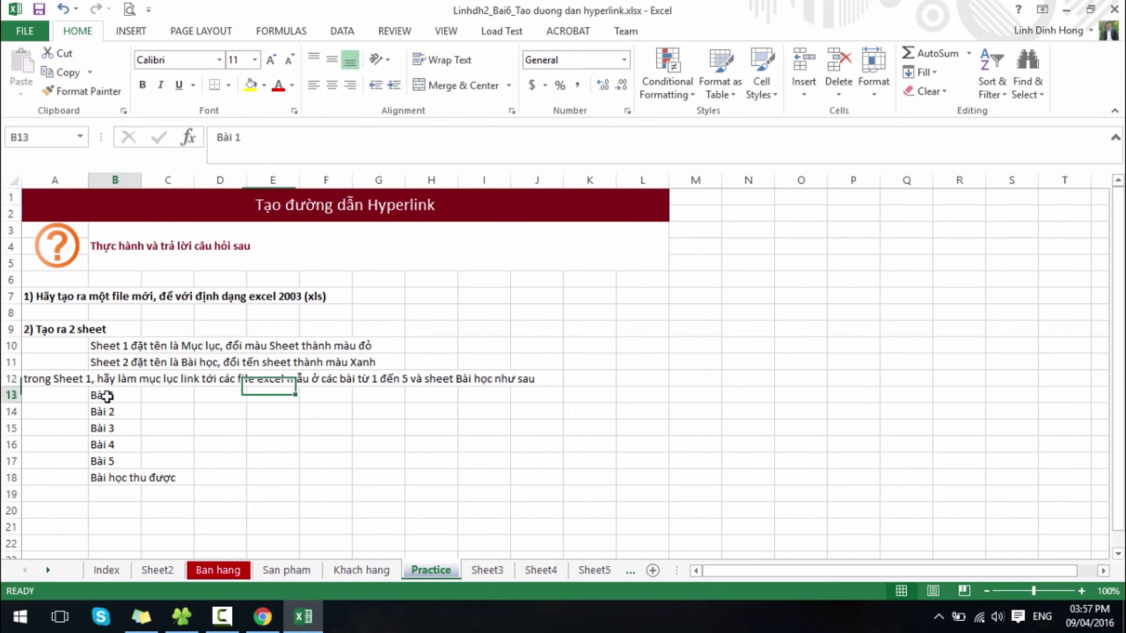
drag(105, 397, 121, 478)
click(228, 460)
click(113, 397)
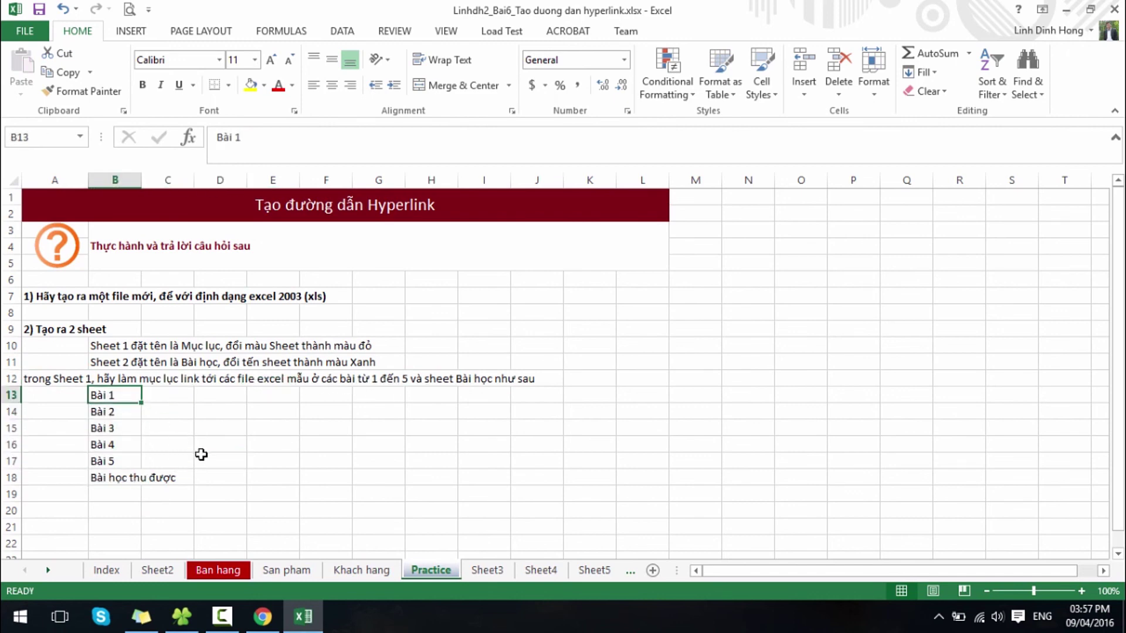